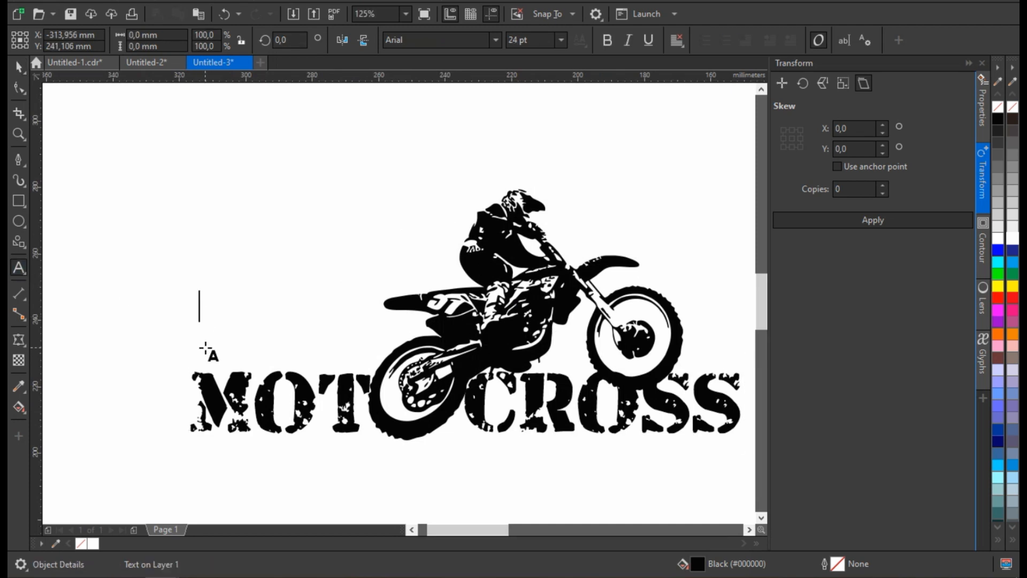
Set the text DEVIL in the Mistral font and place it above the letters MOT.
left_click(18, 67)
left_click(495, 39)
left_click(427, 138)
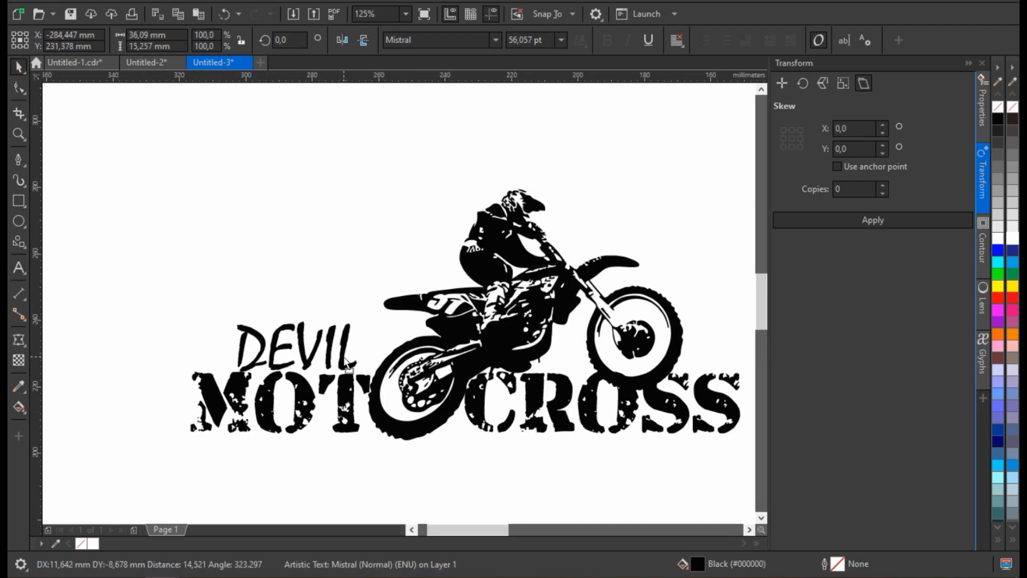
left_click_drag(340, 351, 338, 354)
Add the text CHALENGE in Mistral below the word CROSS.
scroll(338, 353, "down", 1)
scroll(433, 439, "up", 1)
scroll(521, 377, "up", 1)
left_click_drag(177, 259, 210, 401)
scroll(436, 415, "down", 1)
scroll(436, 415, "up", 1)
type("CHALENGE")
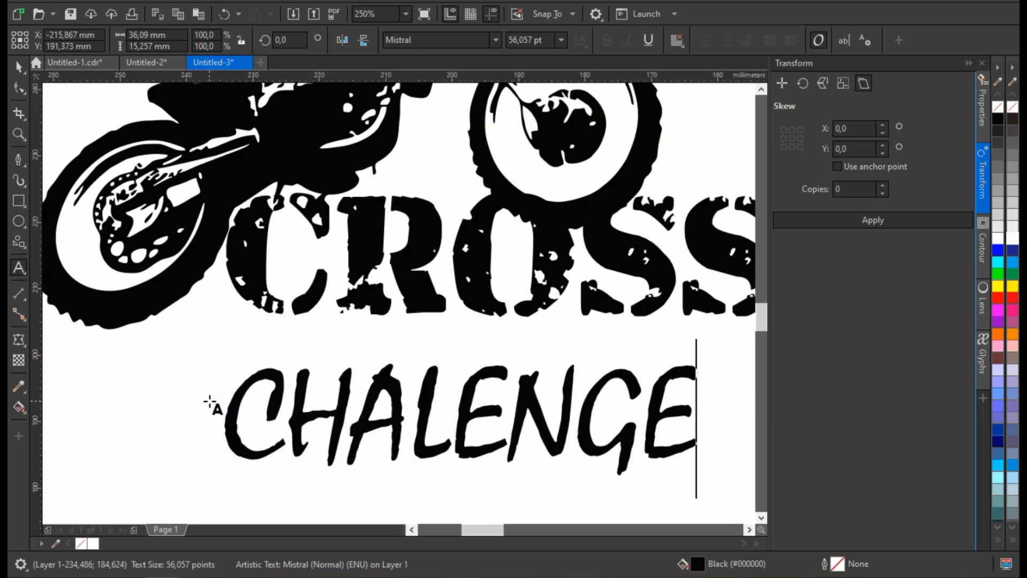
scroll(381, 339, "down", 2)
Change the case of CHALENGE so that it reads Chalenge.
left_click_drag(402, 360, 471, 347)
scroll(456, 338, "up", 1)
left_click(279, 1)
left_click(331, 291)
left_click(495, 354)
Position the Chalenge text so it overlaps the lower edge of CROSS at the end of the word.
scroll(469, 348, "down", 1)
scroll(469, 348, "up", 1)
left_click_drag(100, 250, 198, 238)
scroll(462, 259, "down", 2)
scroll(528, 218, "up", 1)
left_click_drag(516, 179, 173, 382)
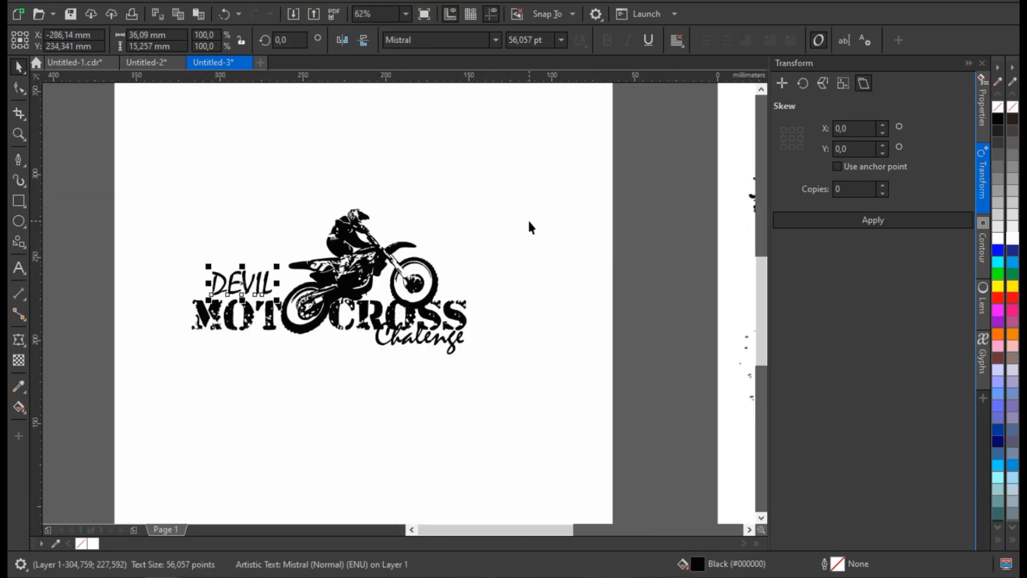
Fill the MOTOCROSS text with Deep Yellow (#FFCC00).
left_click(333, 325)
left_click(999, 539)
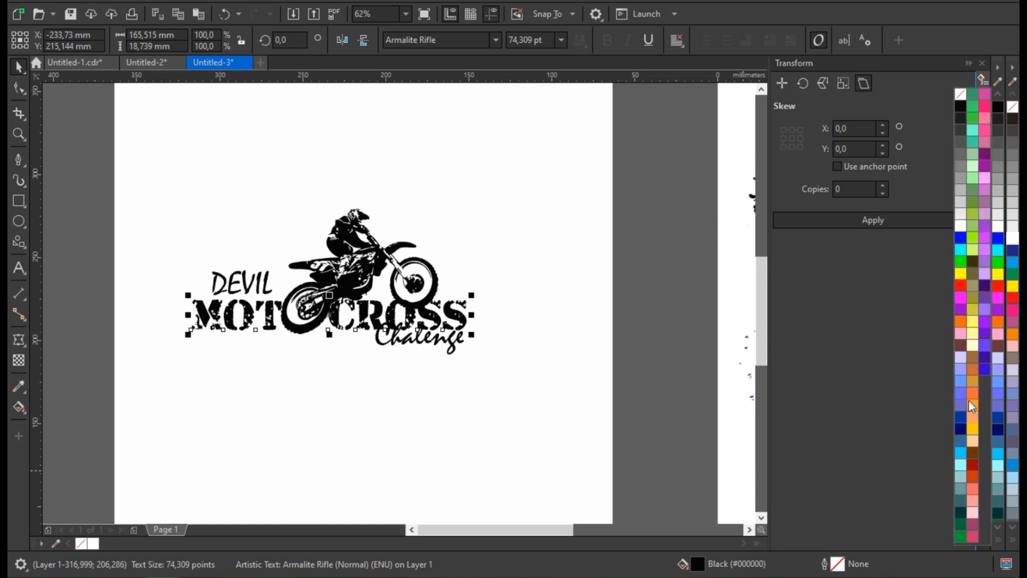
left_click(972, 429)
left_click(635, 296)
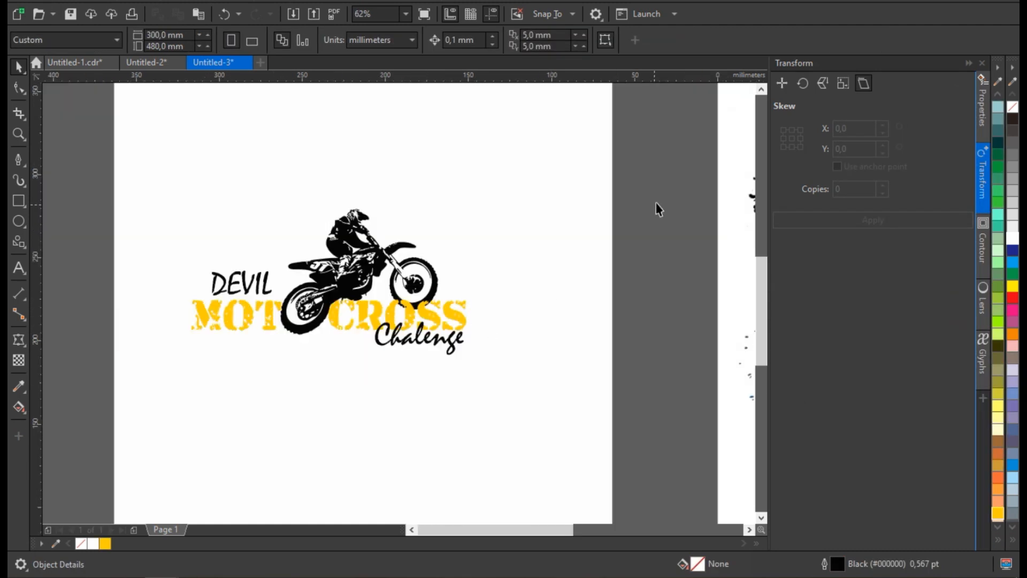
Group the logo's texts and the motocross rider into one object.
key("ctrl+a")
right_click(323, 279)
left_click(347, 240)
scroll(343, 289, "down", 1)
scroll(342, 287, "up", 1)
left_click(347, 280)
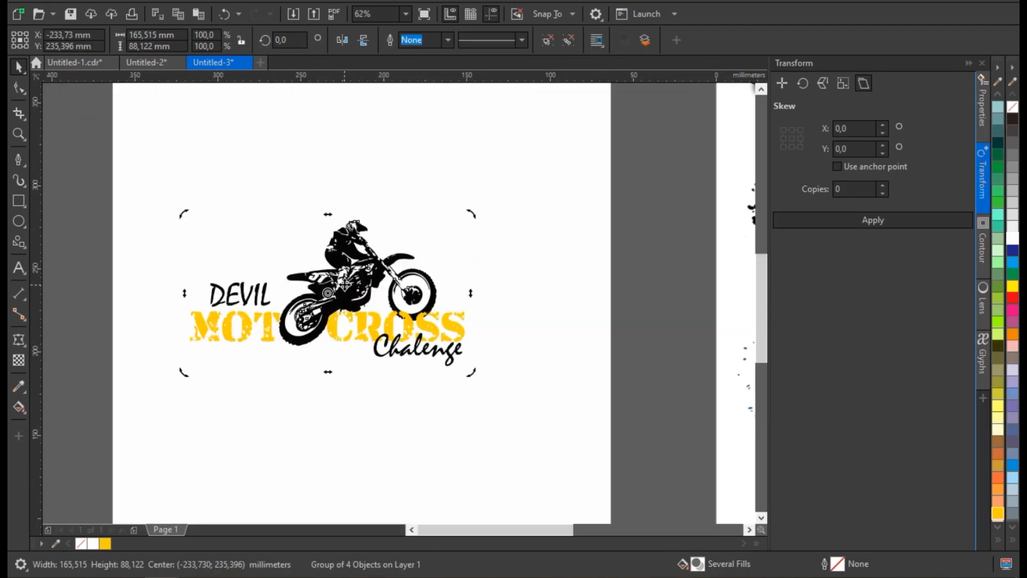
Create a boundary curve around the grouped logo and open the contour settings.
left_click(541, 41)
scroll(352, 275, "up", 1)
scroll(352, 275, "down", 1)
left_click(983, 247)
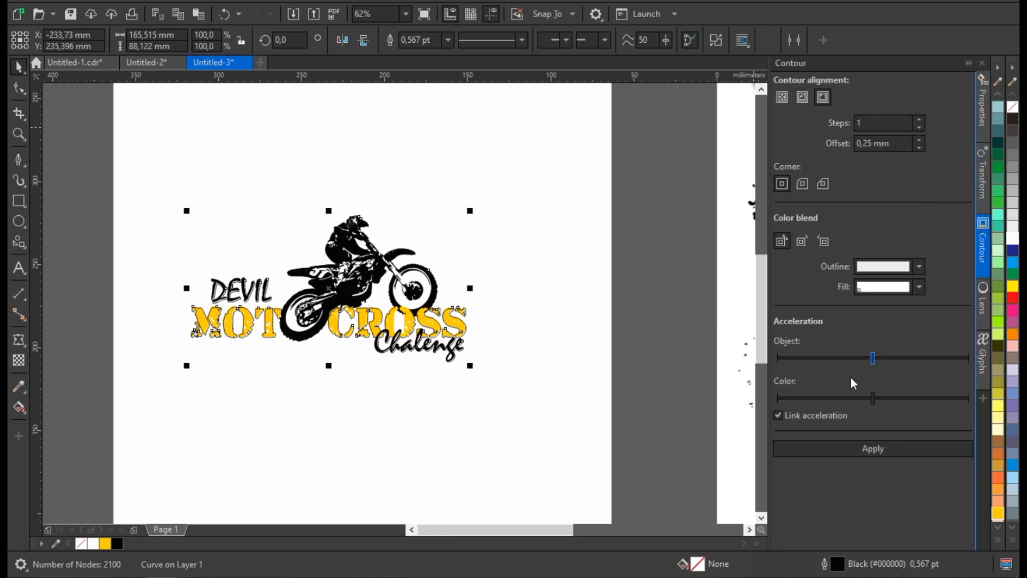
Try an outside contour with a 0.25 mm offset on the boundary curve and move the logo off the page.
scroll(447, 282, "up", 3)
scroll(497, 281, "down", 4)
left_click_drag(447, 295, 231, 314)
scroll(236, 315, "up", 2)
scroll(235, 315, "down", 2)
key("ctrl+z")
left_click_drag(357, 244, 535, 350)
left_click_drag(493, 298, 230, 296)
scroll(230, 296, "up", 3)
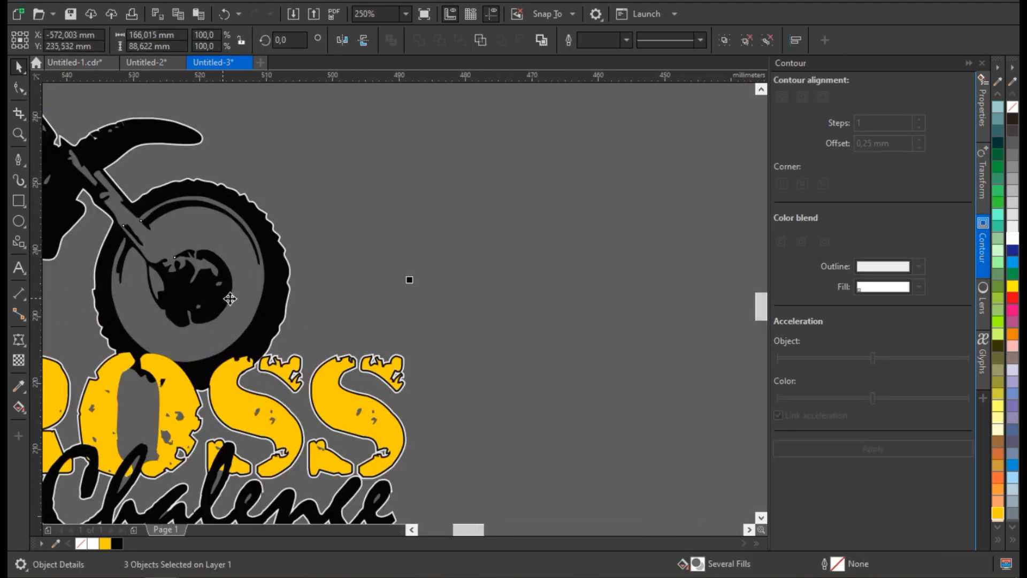
left_click(307, 187)
scroll(307, 187, "up", 1)
scroll(341, 341, "down", 1)
Undo the 0.25 mm contour and the move of the logo.
key("ctrl+z")
scroll(341, 341, "down", 3)
left_click(610, 350)
scroll(614, 348, "up", 2)
left_click(438, 369)
left_click_drag(499, 348, 515, 375)
key("ctrl+z")
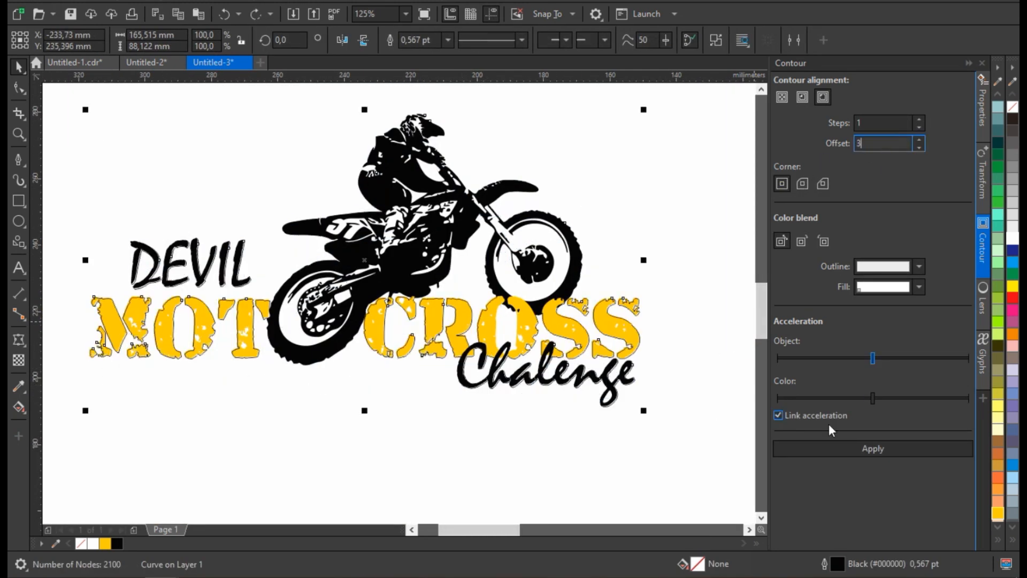
Apply a one-step outside contour with a 3 mm offset to the boundary and move the logo off the page.
scroll(583, 325, "down", 2)
left_click_drag(427, 249, 621, 367)
left_click_drag(557, 315, 320, 306)
scroll(352, 298, "up", 3)
Break the contour apart and give the outer shape a white fill with no outline.
left_click(383, 262)
right_click(323, 283)
left_click(357, 294)
scroll(392, 281, "down", 2)
left_click(389, 300)
scroll(353, 295, "up", 1)
scroll(389, 343, "down", 1)
scroll(261, 398, "up", 1)
left_click(93, 544)
right_click(79, 544)
Delete the leftover boundary curve around the logo.
left_click(213, 391)
left_click(223, 336)
key("Delete")
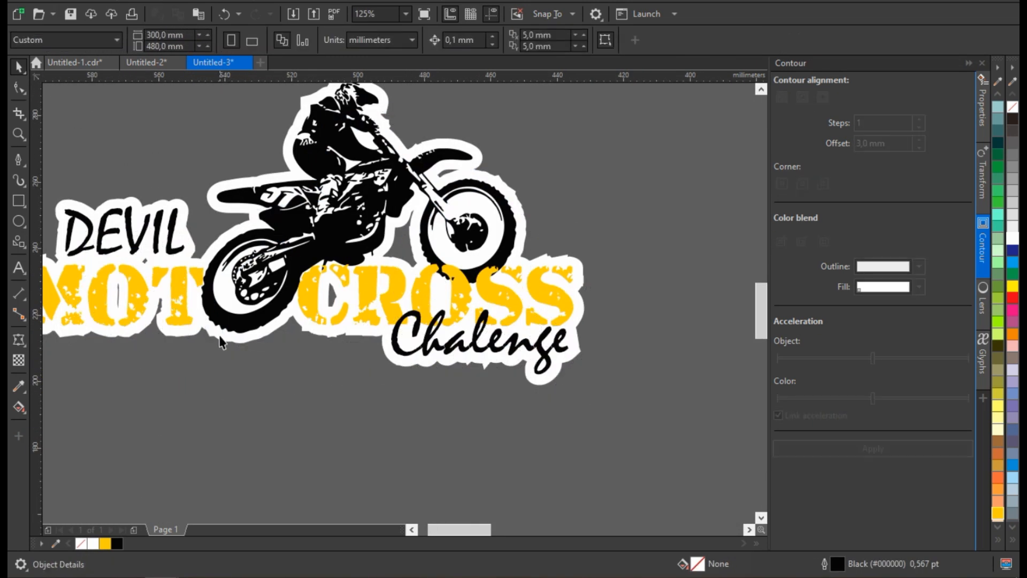
Set a black 4.0 pt outline on the yellow MOTOCROSS text.
left_click(169, 315)
double_click(836, 564)
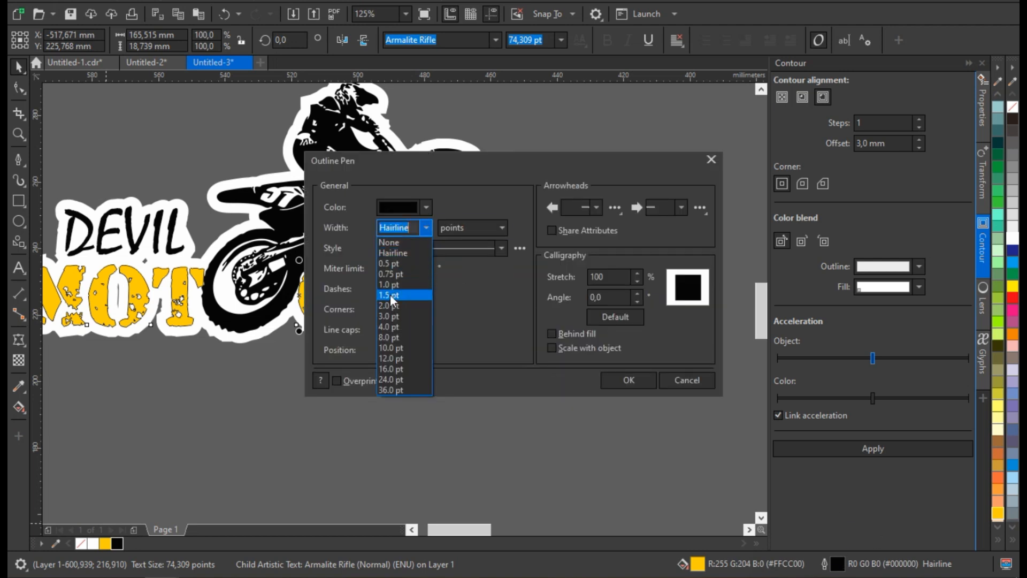
left_click(426, 227)
left_click(393, 329)
left_click(627, 381)
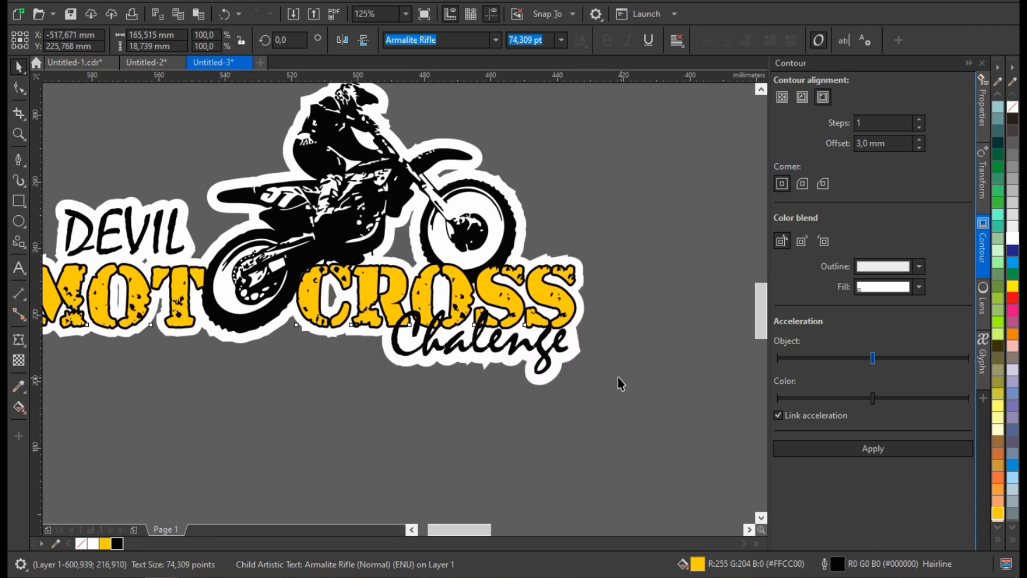
left_click(627, 384)
Add a separate 3 mm outside contour around the white backing shape and fill it black.
scroll(367, 356, "down", 2)
scroll(341, 349, "up", 2)
left_click_drag(324, 376, 321, 380)
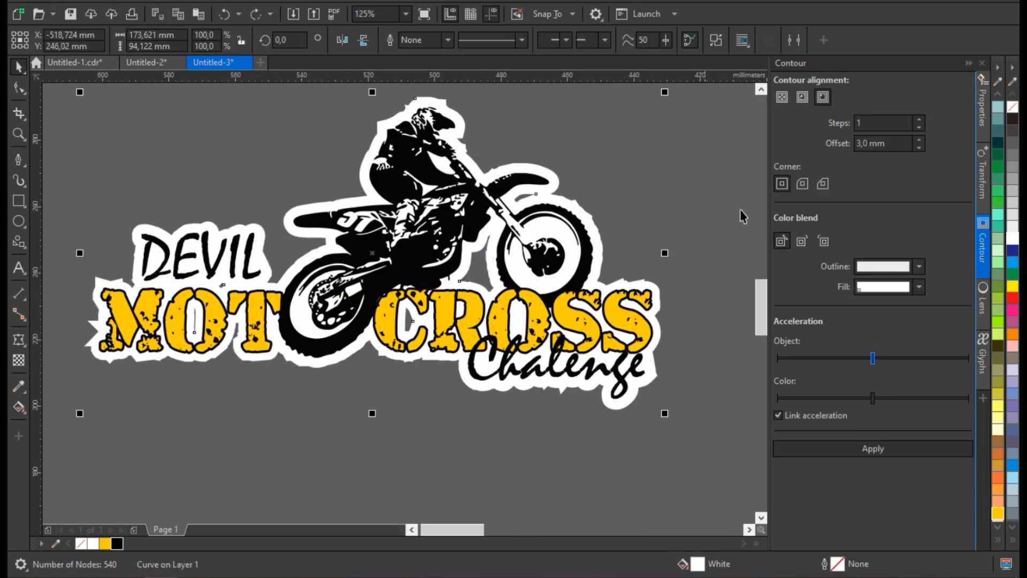
left_click(863, 449)
scroll(598, 223, "up", 2)
right_click(601, 219)
left_click(624, 225)
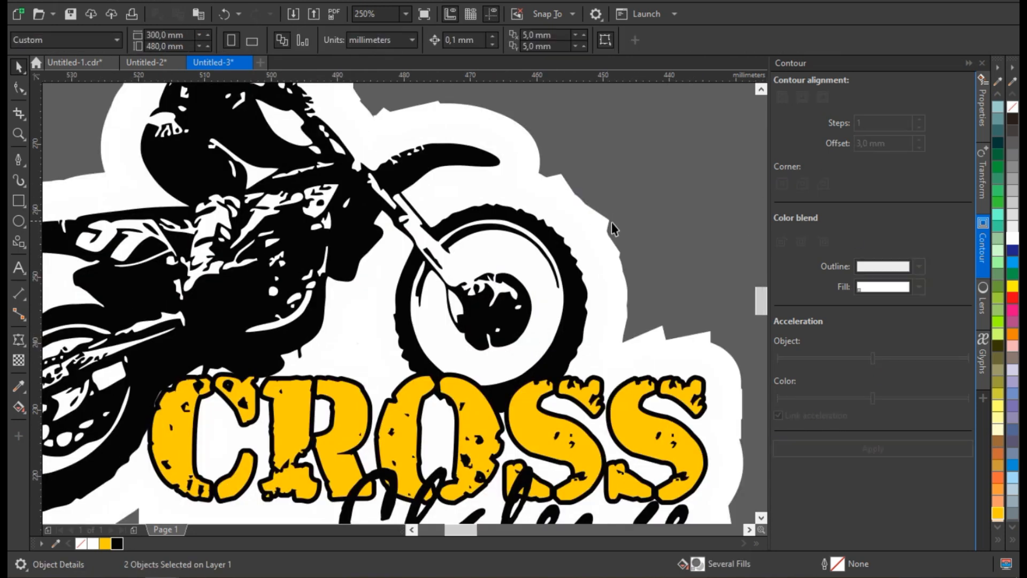
left_click(117, 543)
scroll(431, 318, "down", 2)
Group the finished logo, scale it down and place it in the blank page's upper left corner.
left_click(393, 308, "shift")
left_click(316, 349, "shift")
right_click(316, 348)
left_click(327, 284)
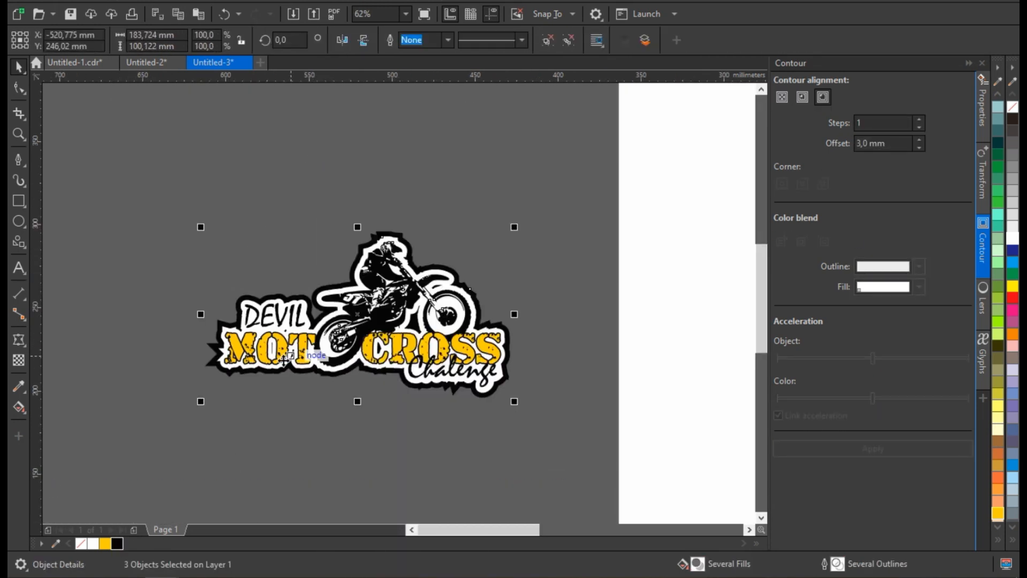
scroll(281, 367, "down", 1)
left_click_drag(310, 367, 521, 245)
left_click_drag(609, 173, 576, 192)
scroll(538, 255, "up", 2)
left_click_drag(538, 234, 551, 191)
scroll(244, 345, "down", 1)
left_click_drag(318, 254, 321, 228)
Draw a closed four-sided shape about 220 × 407 mm over the page's right side with the Pen tool.
scroll(321, 228, "down", 2)
scroll(418, 314, "up", 1)
left_click(429, 142)
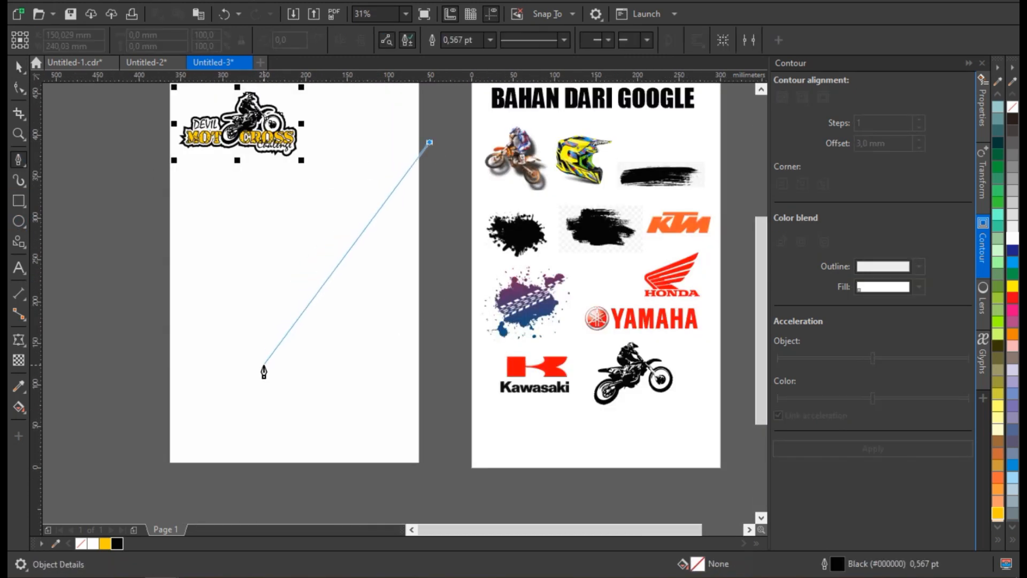
left_click(262, 347)
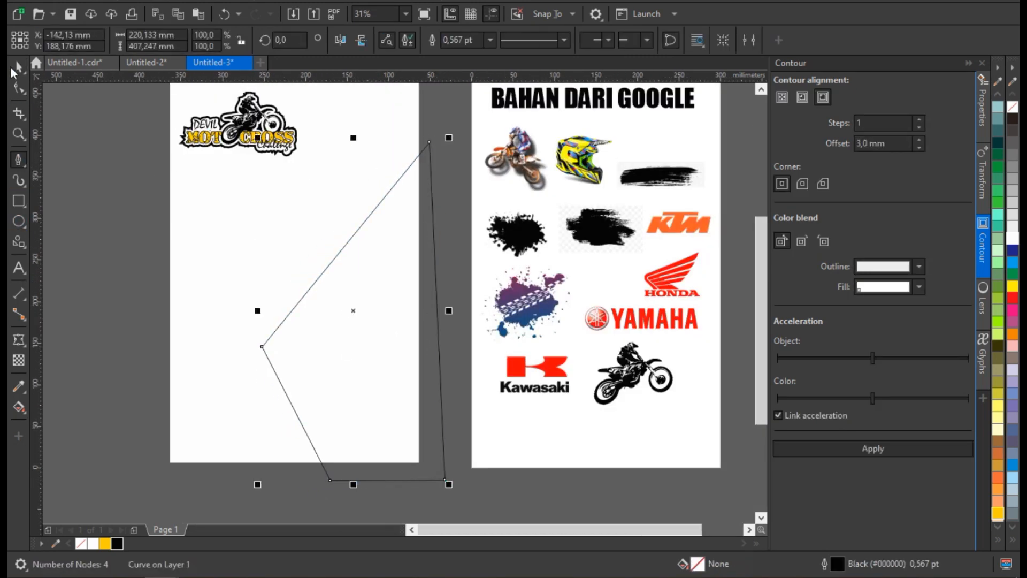
left_click(16, 69)
Cut the four-sided shape along the page edges and delete the part outside the page.
left_click(394, 267)
left_click(436, 280, "shift")
left_click(503, 40)
left_click(433, 223)
key("Delete")
Move the colour motocross rider image onto the lower right of the blank page and enlarge it.
left_click_drag(531, 154, 350, 329)
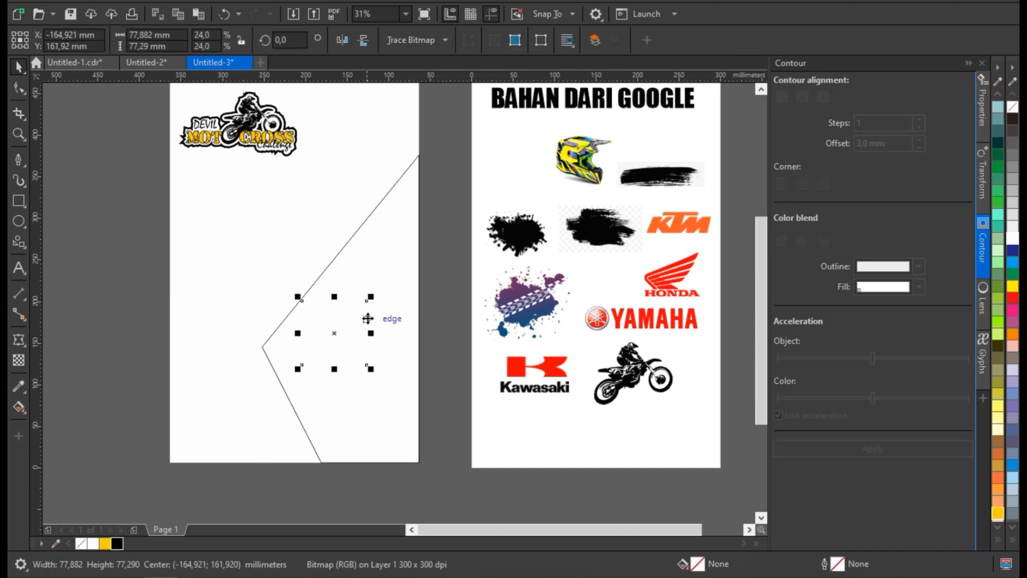
left_click_drag(402, 275, 387, 280)
right_click(387, 280)
left_click_drag(447, 220, 549, 120)
left_click_drag(435, 222, 405, 314)
left_click(406, 314)
left_click_drag(510, 220, 522, 233)
left_click_drag(403, 277, 393, 265)
left_click_drag(509, 196, 521, 185)
left_click_drag(401, 267, 395, 273)
Fill the four-sided shape with Deep Yellow and remove its outline.
left_click(413, 182)
left_click(106, 544)
right_click(81, 543)
PowerClip the yellow shape inside the page rectangle.
scroll(323, 369, "down", 1)
scroll(359, 281, "up", 1)
right_click(372, 264)
left_click(385, 328)
left_click(326, 257)
Edit the page rectangle's PowerClip contents and widen the yellow shape to about 199 mm.
double_click(326, 257)
scroll(337, 348, "down", 1)
scroll(361, 393, "up", 1)
left_click_drag(195, 342, 186, 341)
scroll(338, 342, "down", 1)
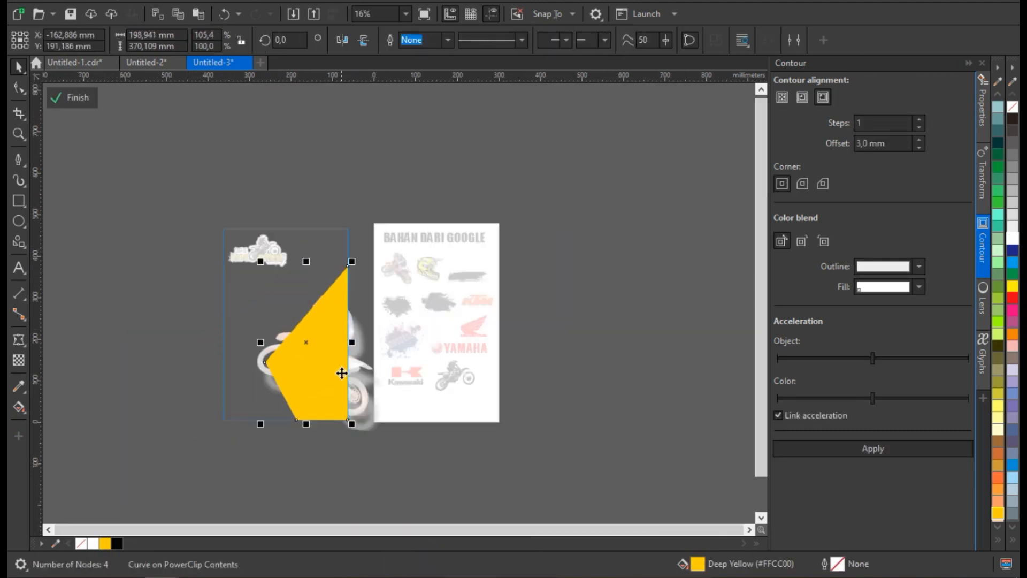
Create an unfilled copy of the yellow shape with a white 10 pt outline, enlarged and rotated about 6.7°.
scroll(341, 371, "up", 1)
key("F12")
left_click(426, 227)
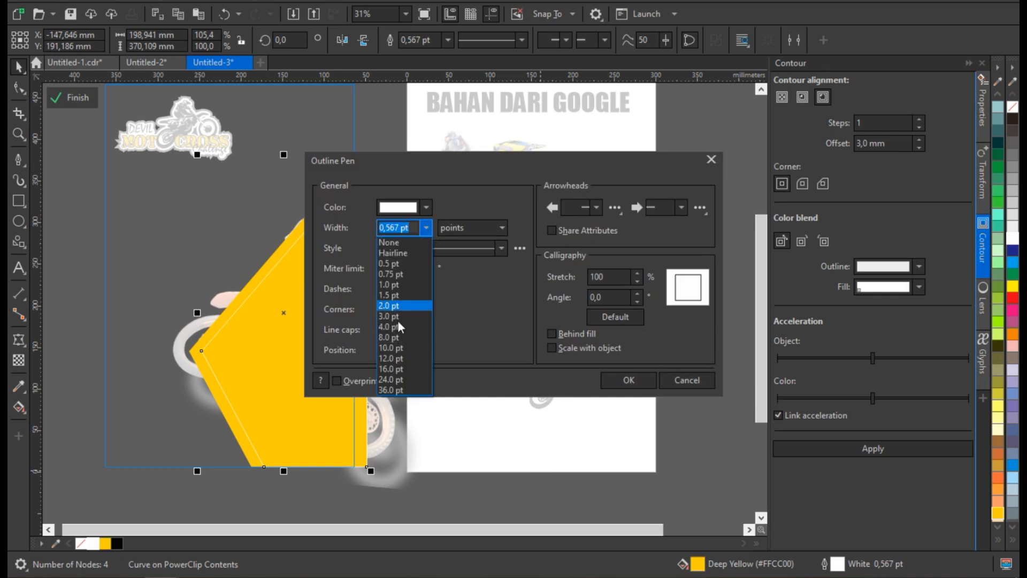
left_click(623, 383)
left_click(329, 378)
left_click_drag(302, 400, 383, 328)
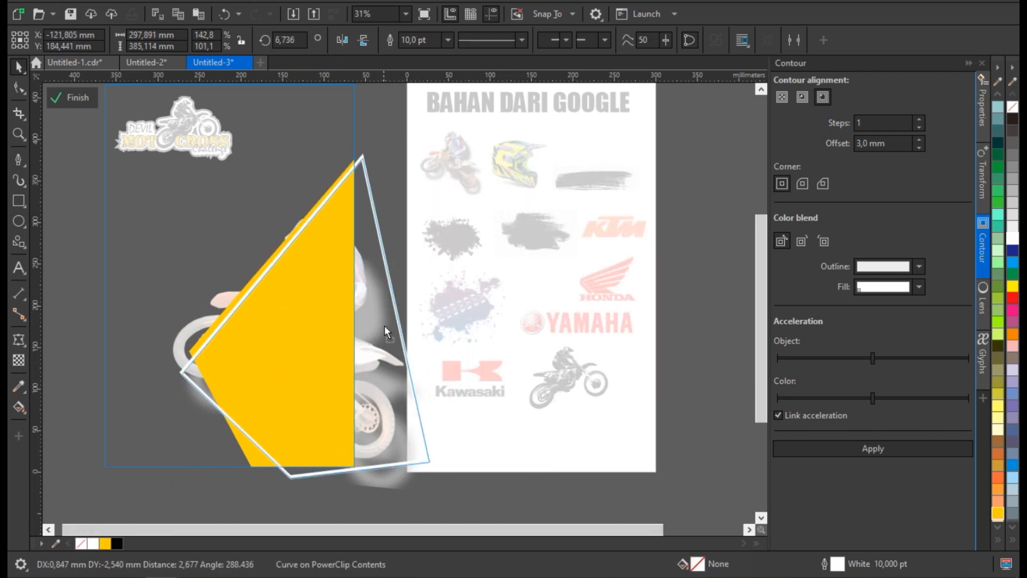
Finish editing the PowerClip contents and fill the page rectangle black.
left_click(182, 295)
left_click(133, 284)
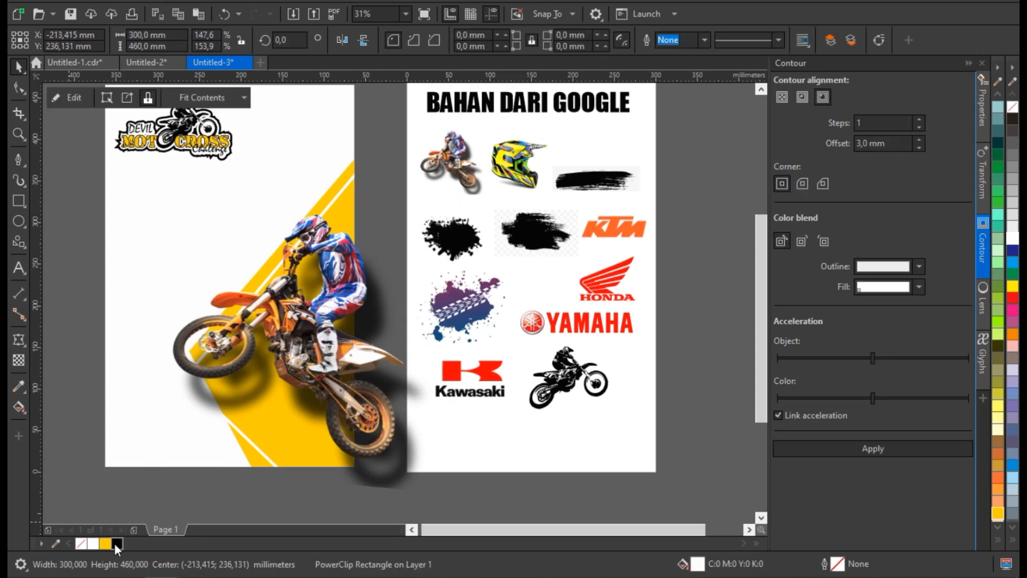
left_click(117, 542)
PowerClip the motocross rider image inside the black page rectangle.
scroll(241, 381, "down", 1)
left_click(235, 339)
scroll(234, 332, "up", 1)
right_click(268, 371)
left_click(324, 157)
left_click(287, 226)
scroll(291, 241, "down", 1)
scroll(295, 326, "up", 1)
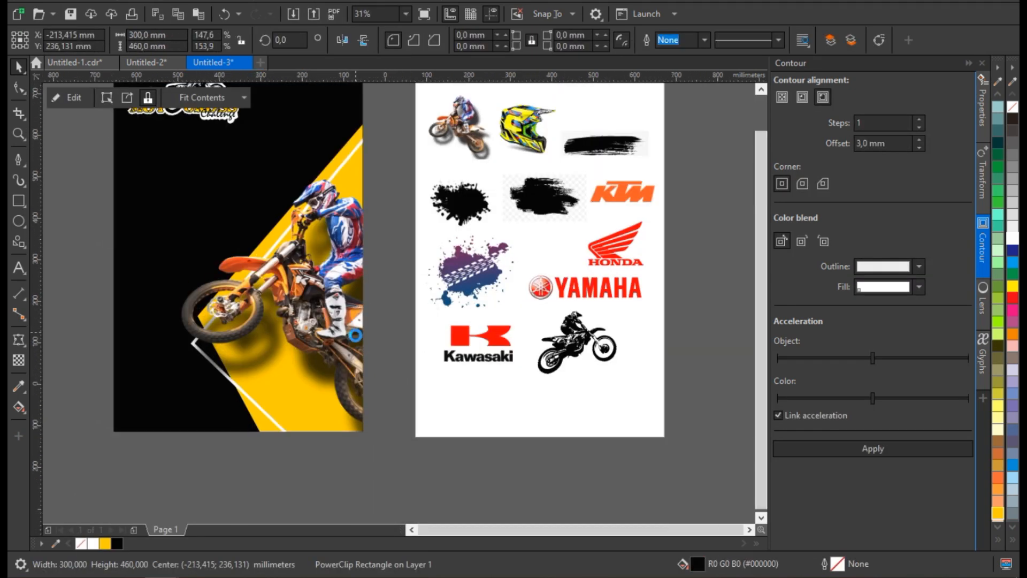
Move the helmet image next to the black page's lower left corner and enlarge it.
scroll(355, 331, "down", 1)
left_click(440, 236)
mouse_move(439, 235)
left_mouse_down()
mouse_move(267, 366)
mouse_move(199, 380)
left_mouse_up()
scroll(267, 364, "up", 2)
left_click_drag(256, 312, 274, 296)
left_click_drag(213, 332, 210, 354)
Copy the long brush-stroke image beside the poster's lower left corner and trace it with PowerTRACE.
scroll(289, 325, "down", 2)
left_click_drag(491, 214, 214, 354)
scroll(215, 356, "up", 1)
left_click(530, 137)
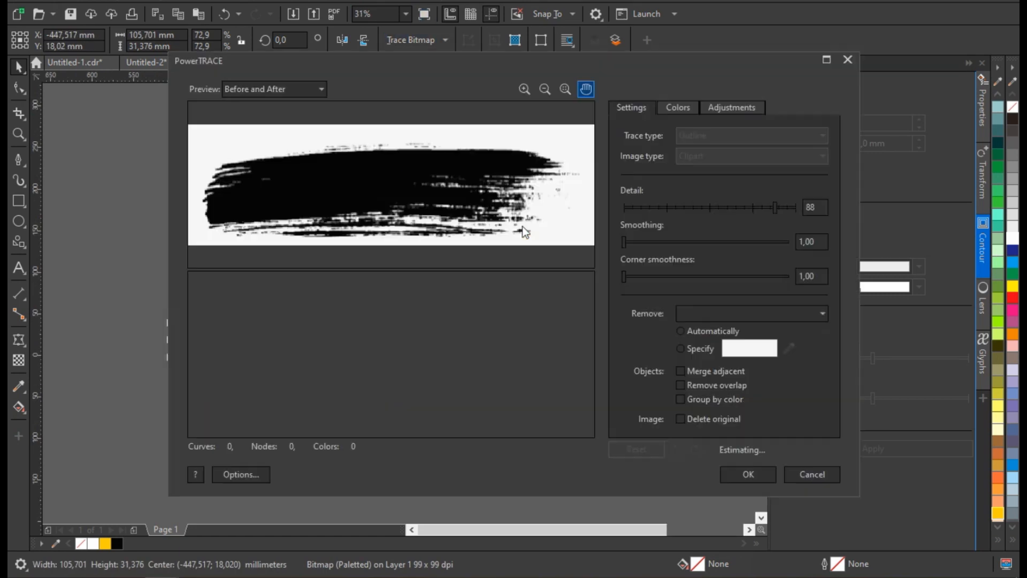
key("Return")
Place the traced brush stroke in white behind the helmet and PowerClip it inside the black page.
left_click_drag(482, 405, 267, 439)
right_click(355, 320)
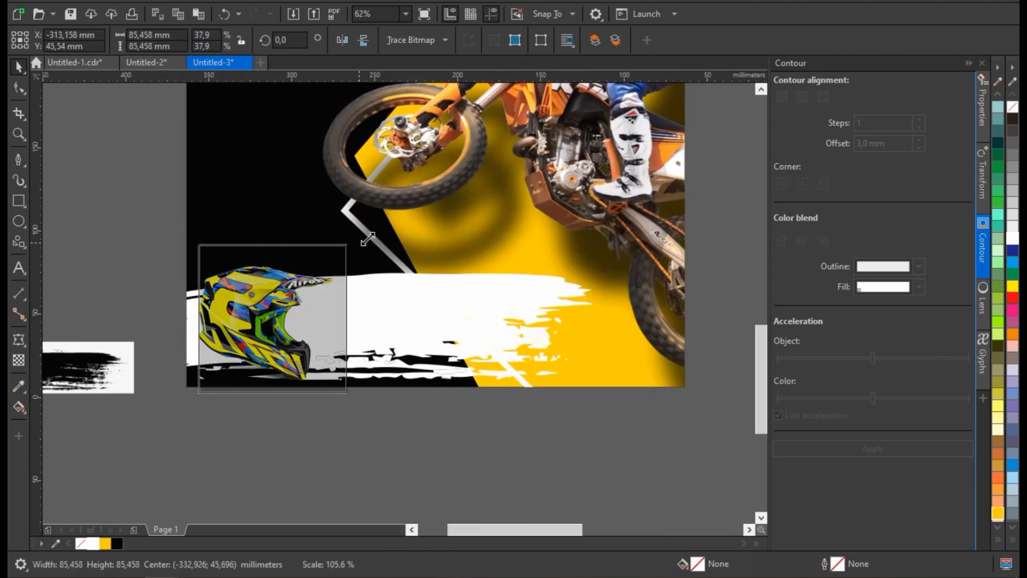
left_click_drag(367, 239, 378, 210)
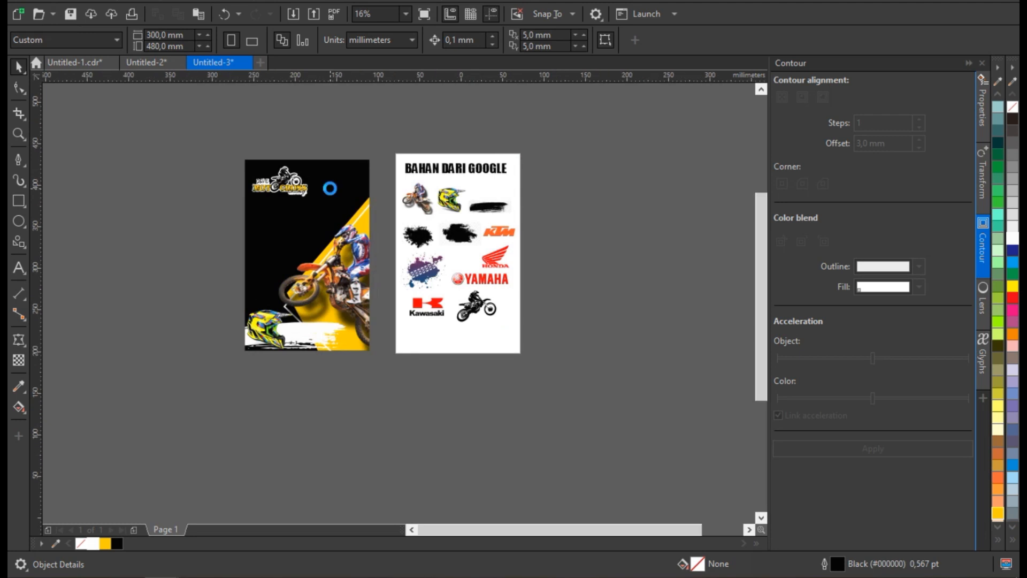
Copy the black splatter image beside the poster, enlarge it to about 296 × 296 mm and trace it with PowerTRACE.
scroll(330, 188, "up", 1)
left_click_drag(518, 284, 358, 344)
left_click_drag(386, 304, 475, 212)
mouse_move(375, 318)
left_mouse_down()
mouse_move(379, 347)
mouse_move(367, 317)
left_mouse_up()
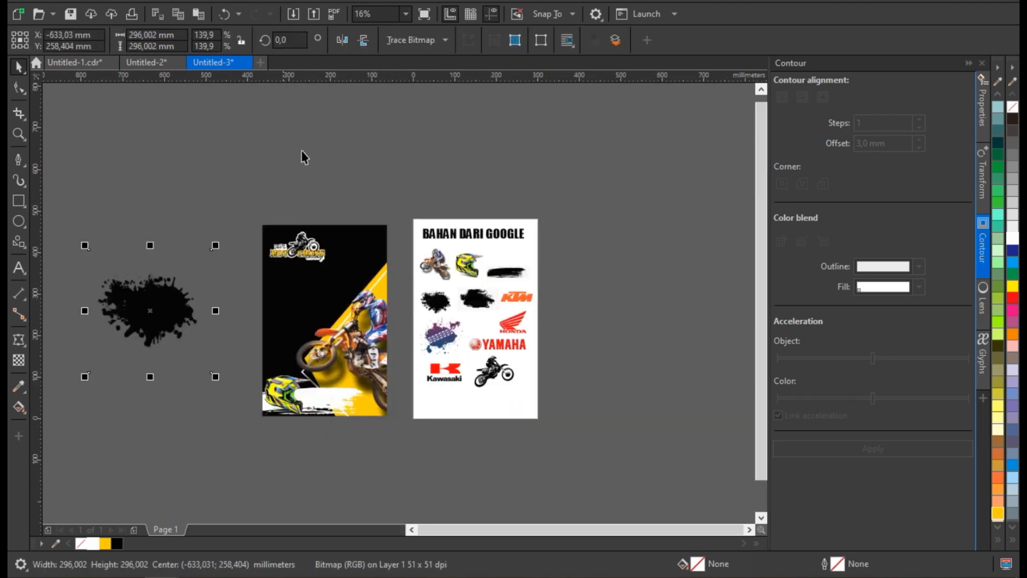
left_click(410, 39)
mouse_move(424, 89)
left_click(534, 138)
left_click(743, 475)
PowerClip the traced splatter inside the black page and enlarge it to about 400 × 298 mm over the rider.
right_click(202, 354)
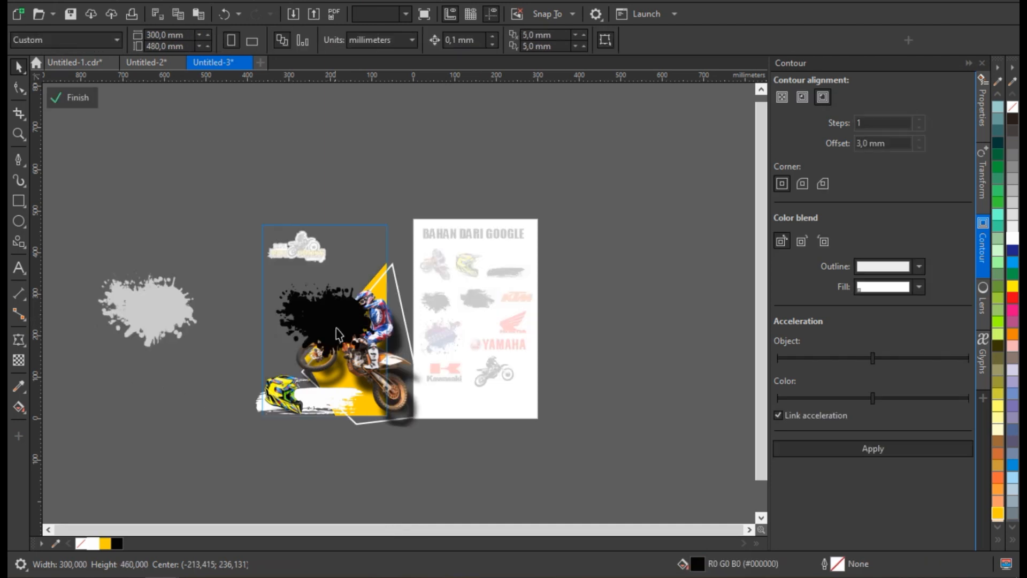
scroll(337, 327, "up", 1)
left_click_drag(488, 246, 556, 198)
left_click_drag(458, 277, 466, 297)
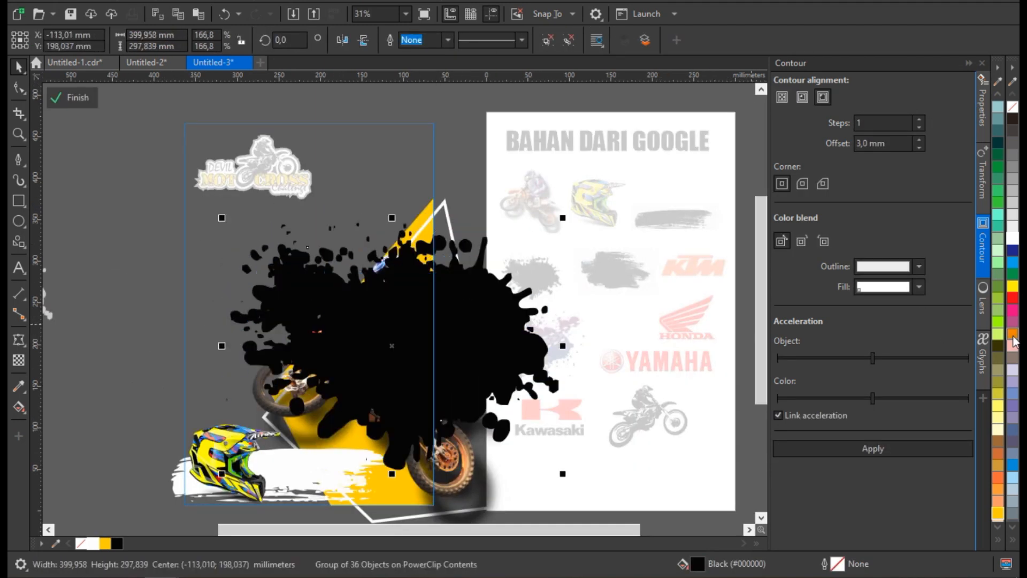
Fill the splatter with orange #FF6600 and order it behind the motocross rider.
left_click(997, 539)
left_click(956, 304)
key("ctrl+Page_Down")
key("ctrl+Page_Down")
key("ctrl+Page_Down")
key("ctrl+Page_Down")
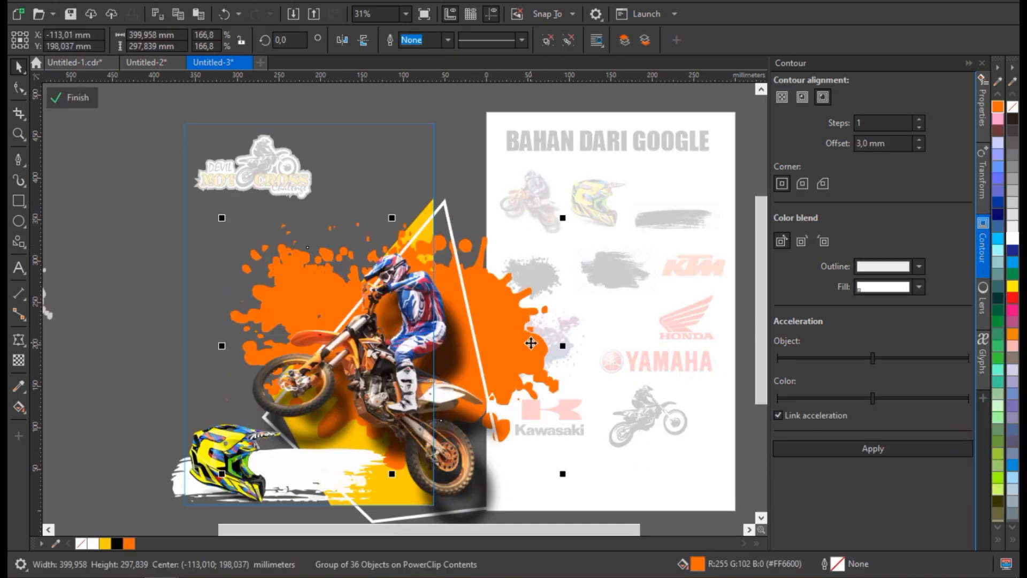
Reposition the orange splatter behind the rider and finish editing the PowerClip contents.
left_click_drag(414, 343, 416, 342)
key("ctrl+z")
left_click_drag(538, 366, 565, 359)
scroll(554, 353, "down", 1)
left_click(336, 361, "ctrl")
left_click_drag(499, 390, 452, 404)
scroll(452, 403, "up", 1)
left_click(91, 332)
Draw a rectangle about 245 × 47 mm across the poster's left edge and a narrow upright rectangle over its left end.
left_click(19, 201)
mouse_move(128, 293)
left_mouse_down()
mouse_move(182, 324)
mouse_move(332, 333)
left_mouse_up()
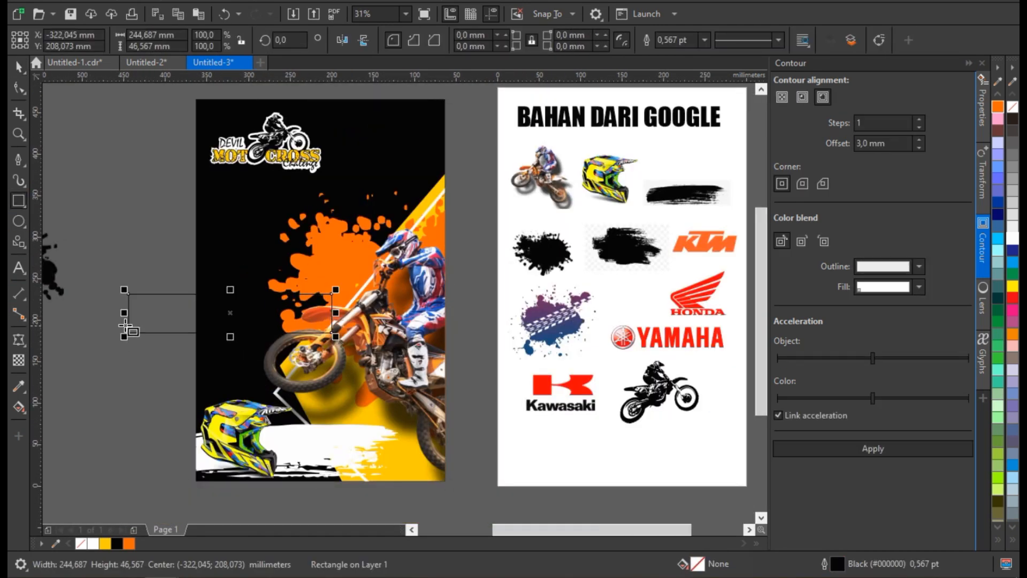
scroll(128, 319, "up", 1)
left_click_drag(136, 226, 162, 382)
Skew the narrow rectangle into a slanted bar and fill it Deep Yellow with no outline.
left_click_drag(143, 236, 192, 240)
scroll(187, 252, "up", 1)
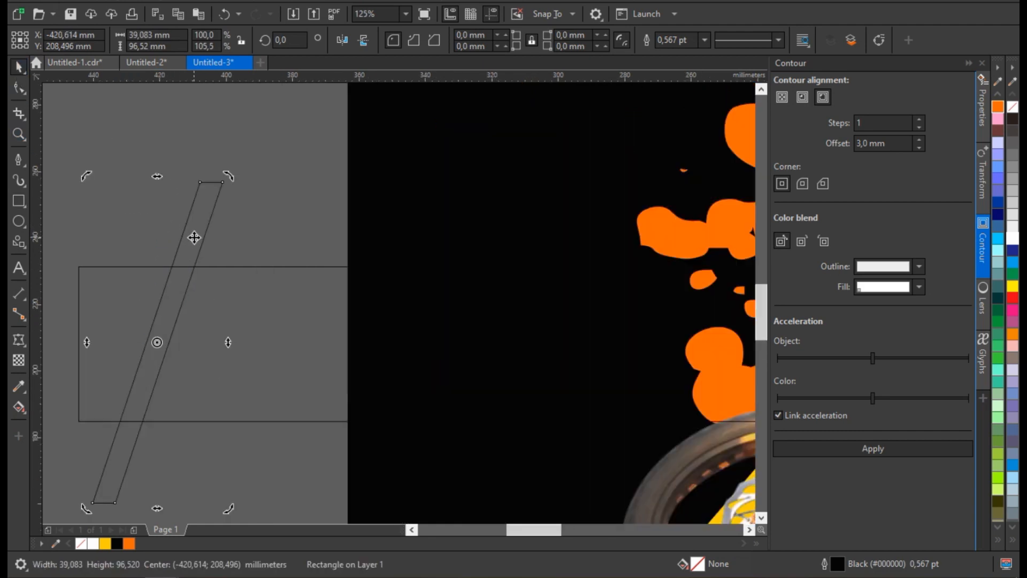
left_click(137, 203)
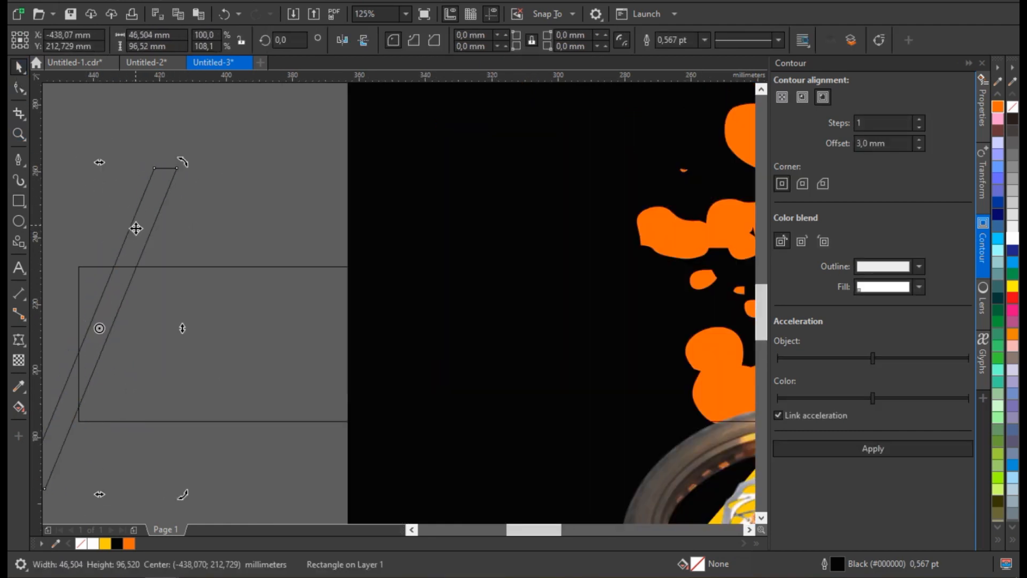
scroll(136, 212, "down", 1)
scroll(81, 259, "up", 1)
left_click(158, 278)
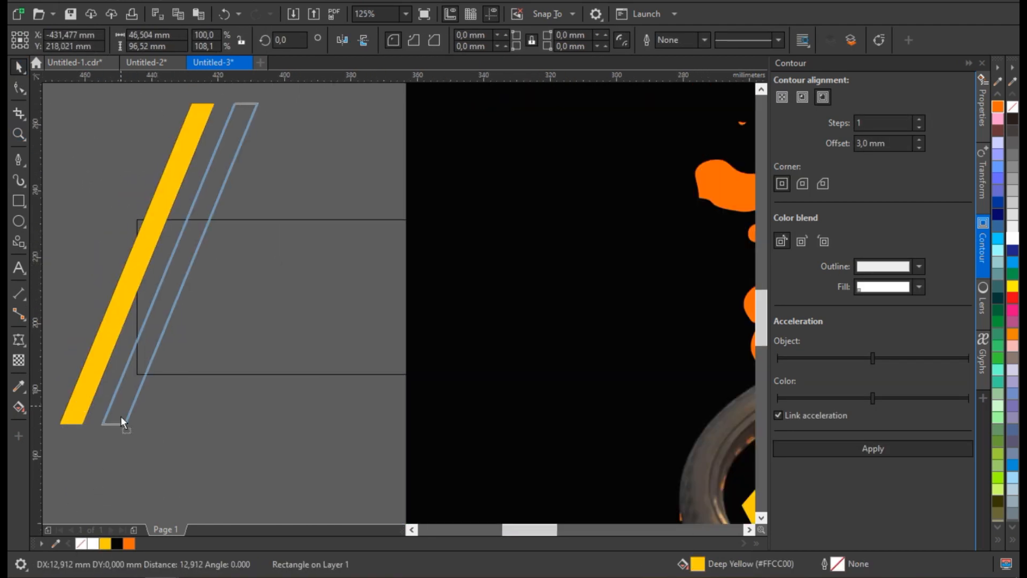
Copy the slanted yellow bar about 12.9 mm to the right and repeat the duplication until the bars span the rectangle.
left_click_drag(120, 415, 121, 416)
key("ctrl+d")
key("ctrl+d")
key("ctrl+d")
key("ctrl+d")
key("ctrl+d")
key("ctrl+d")
key("ctrl+d")
key("ctrl+d")
key("ctrl+d")
key("ctrl+d")
scroll(322, 342, "down", 1)
key("ctrl+d")
key("ctrl+d")
key("ctrl+d")
key("ctrl+d")
key("ctrl+d")
key("ctrl+d")
key("ctrl+d")
key("ctrl+d")
key("ctrl+d")
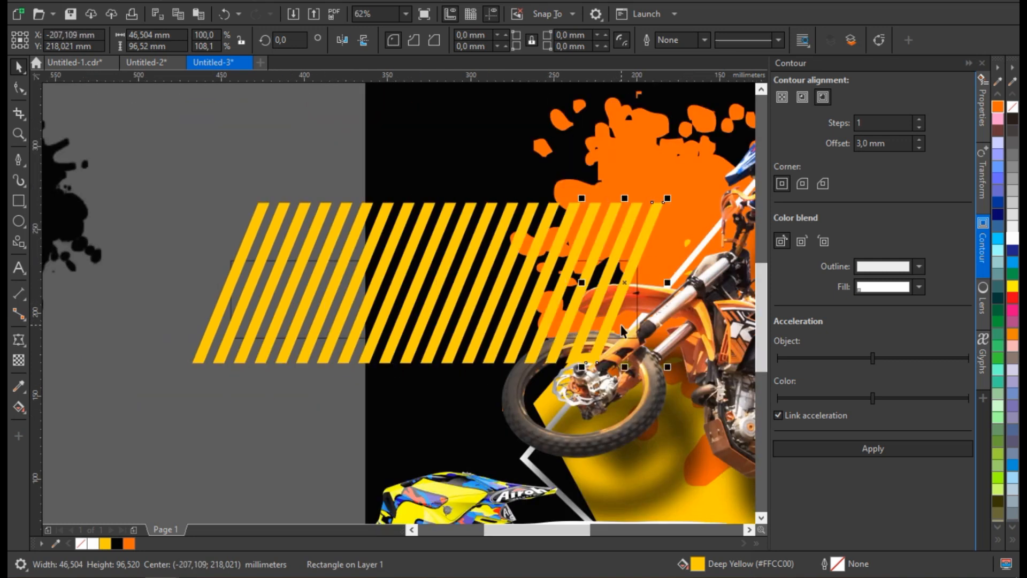
key("ctrl+d")
Move the yellow bars and their rectangle to the empty area left of the poster and group the bars.
scroll(415, 289, "down", 1)
left_click_drag(251, 253, 128, 247)
left_click_drag(283, 229, 568, 343)
left_click_drag(501, 288, 292, 386)
left_click(323, 419)
scroll(323, 419, "up", 1)
left_click(313, 407)
scroll(342, 336, "down", 1)
left_click_drag(80, 283, 377, 408)
scroll(299, 352, "up", 2)
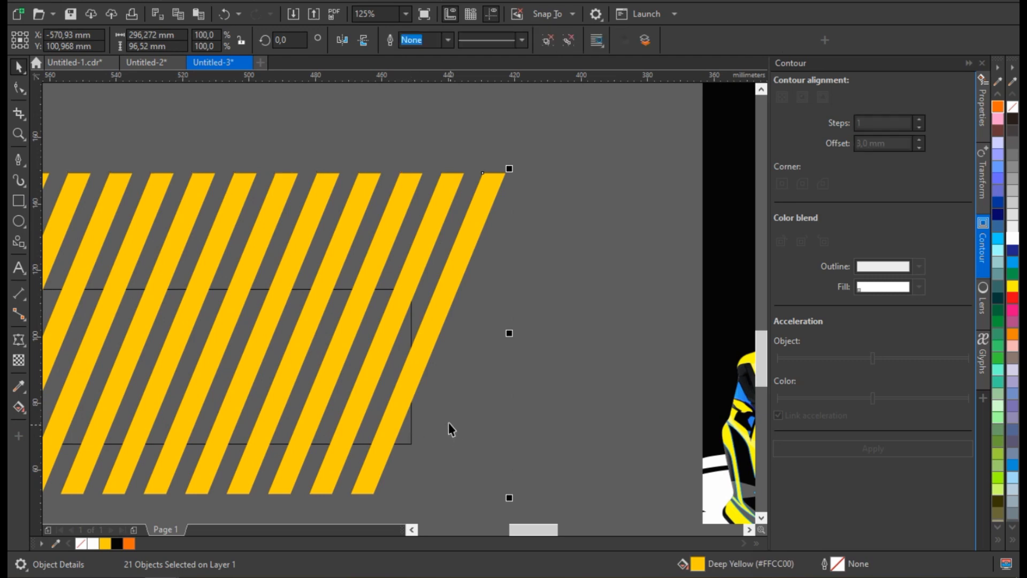
key("ctrl+g")
Crop the grouped bars to the rectangle and place the resulting stripe pattern on the poster across the orange splatter.
scroll(452, 431, "down", 1)
scroll(444, 463, "up", 1)
left_click(421, 411)
left_click(426, 334, "shift")
left_click(460, 41)
left_click_drag(452, 282, 477, 204)
scroll(481, 205, "down", 1)
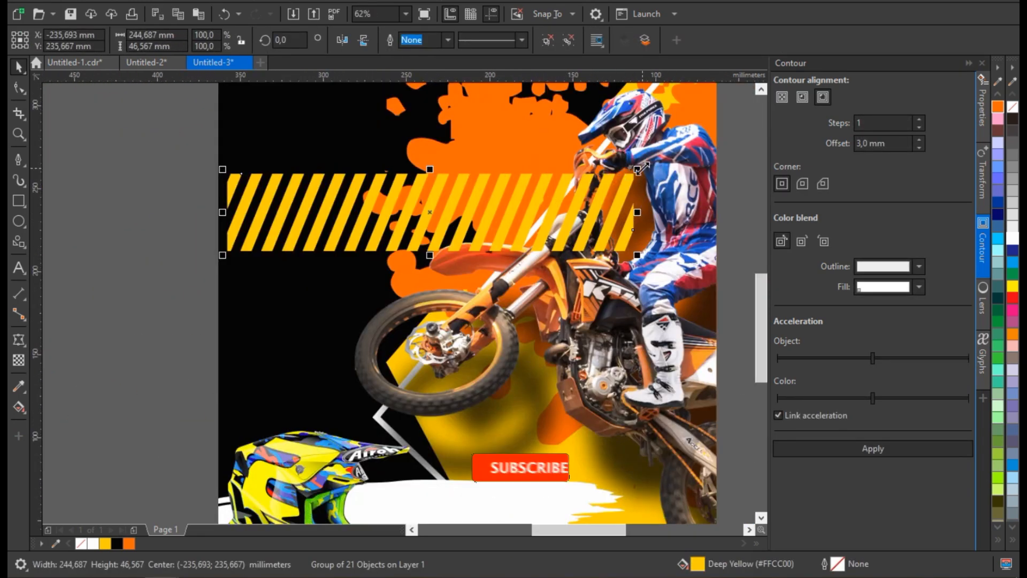
Delete the partial stripes at both ends of the cropped pattern.
key("Delete")
left_click(230, 191, "ctrl")
key("Delete")
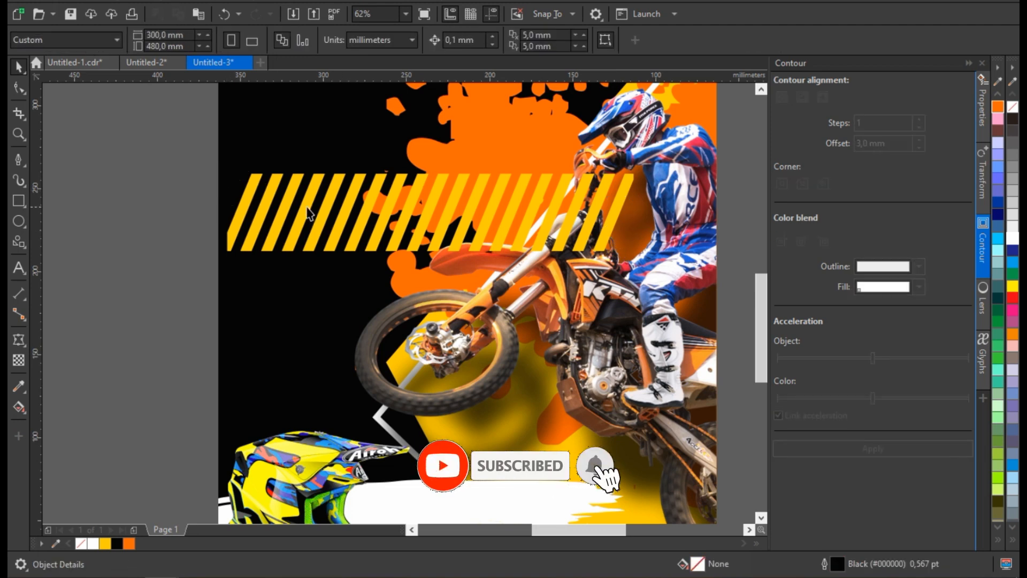
Shrink the stripe pattern to about 94 × 17 mm and place it at the poster's left beside the front wheel.
left_click(316, 212)
scroll(357, 246, "up", 1)
left_click_drag(638, 168, 389, 321)
scroll(381, 232, "down", 1)
scroll(343, 323, "up", 1)
left_click_drag(517, 316, 484, 283)
left_click_drag(500, 248, 476, 253)
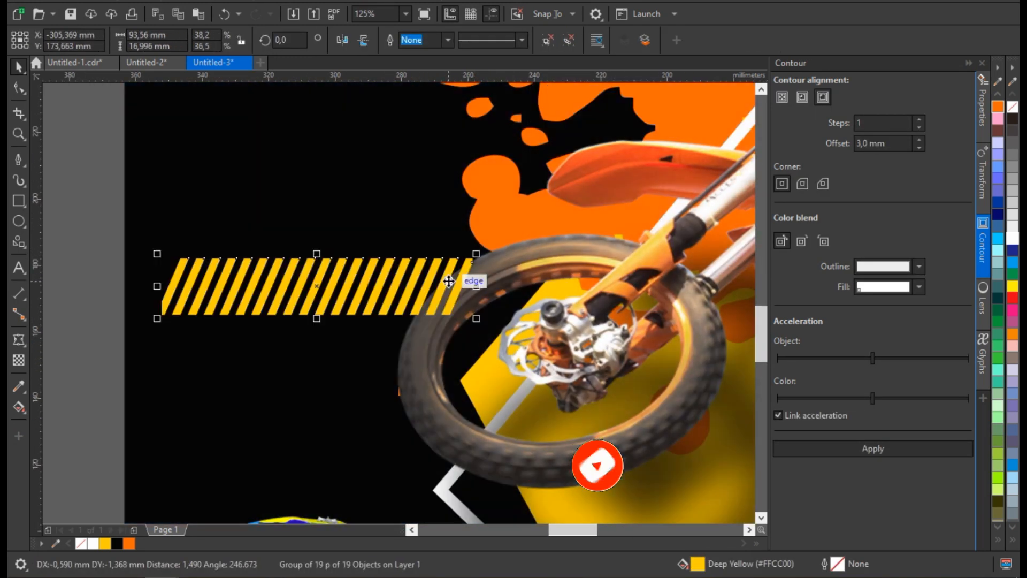
left_click_drag(160, 255, 147, 252)
Move the Devil Motocross Chalenge logo to the poster's upper right corner.
scroll(308, 300, "down", 2)
scroll(219, 131, "up", 1)
left_click_drag(232, 96, 551, 304)
scroll(457, 260, "down", 1)
left_click_drag(468, 238, 576, 234)
scroll(573, 225, "up", 1)
mouse_move(353, 283)
left_mouse_down()
mouse_move(330, 302)
mouse_move(368, 275)
left_mouse_up()
scroll(555, 246, "down", 1)
scroll(395, 244, "up", 1)
left_click(53, 243)
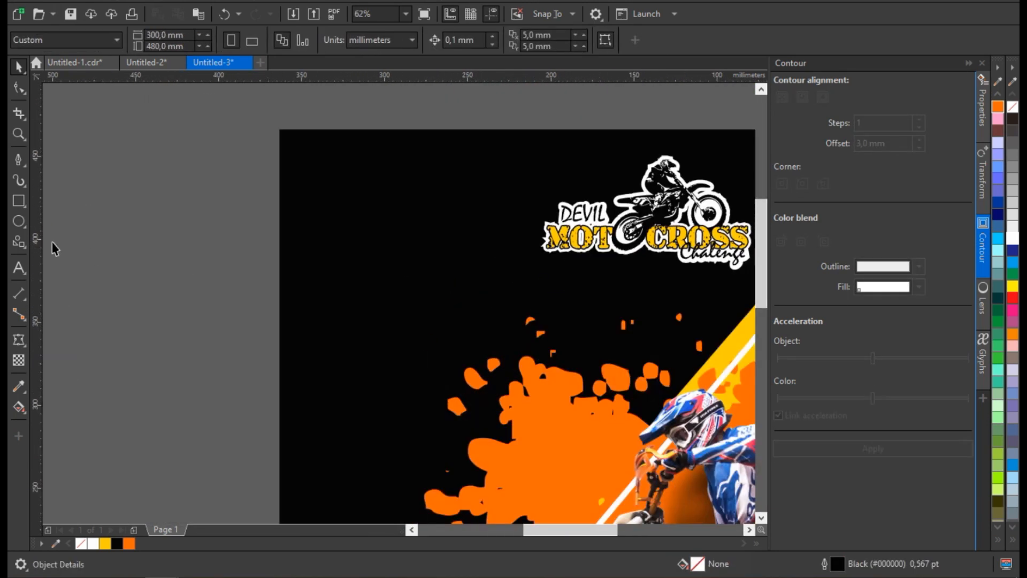
Add the two-line text "MOTOCROSS CHALLENGE 2023" in the poster's upper left area and fill it white.
left_click(21, 269)
scroll(420, 237, "down", 1)
scroll(243, 226, "up", 1)
scroll(363, 241, "down", 1)
scroll(248, 227, "up", 1)
left_click(222, 216)
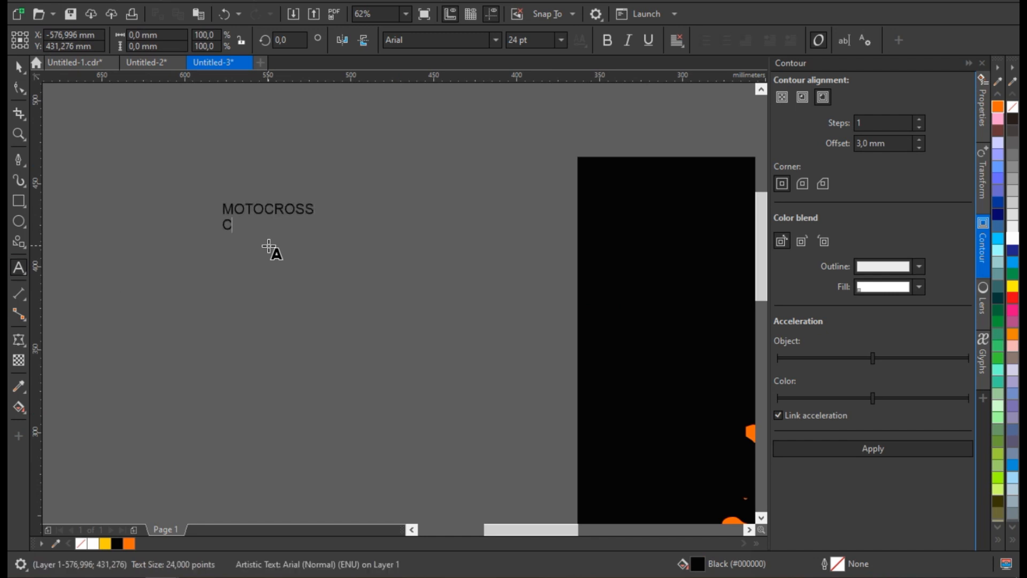
type("3")
scroll(269, 249, "down", 2)
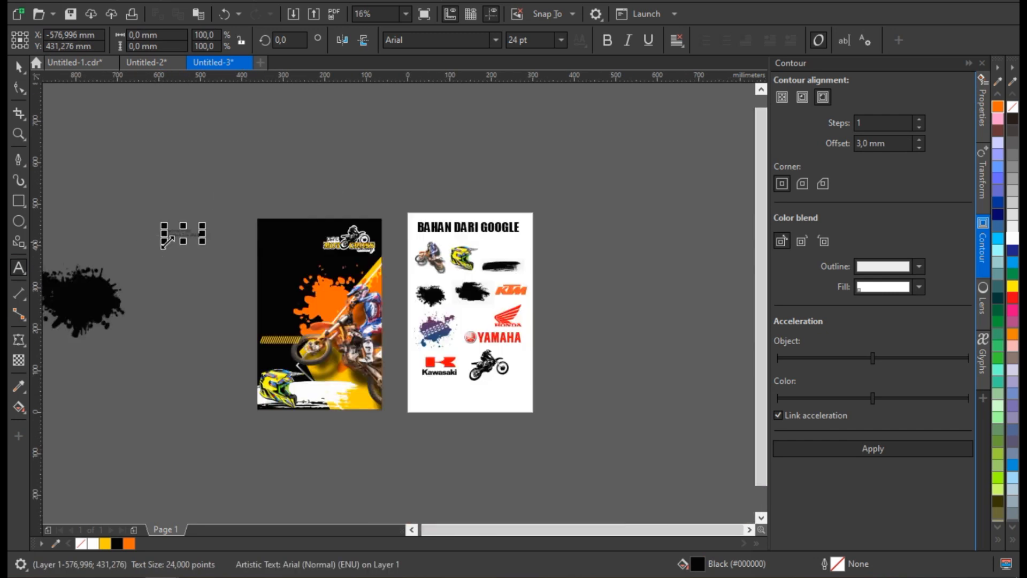
scroll(184, 237, "up", 2)
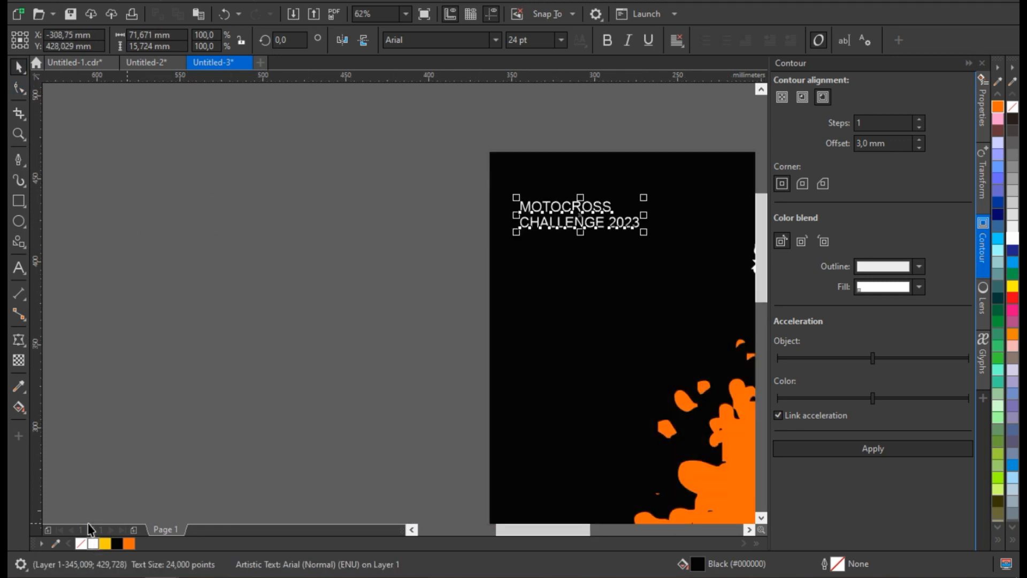
left_click(93, 543)
Set the title text's font to Dodger Condensed.
scroll(200, 342, "up", 2)
left_click(481, 40)
type("Dodger")
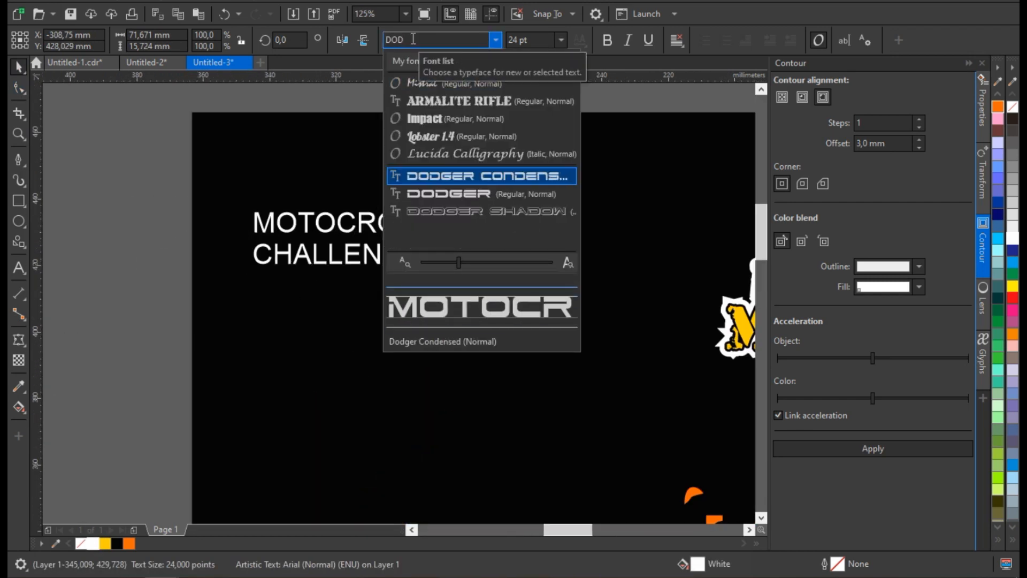
key("Return")
Enlarge the title as separate lines, with MOTOCROSS about 134 mm wide to match the CHALLENGE 2023 line below it.
left_click_drag(565, 192, 690, 169)
left_click_drag(549, 173, 690, 125)
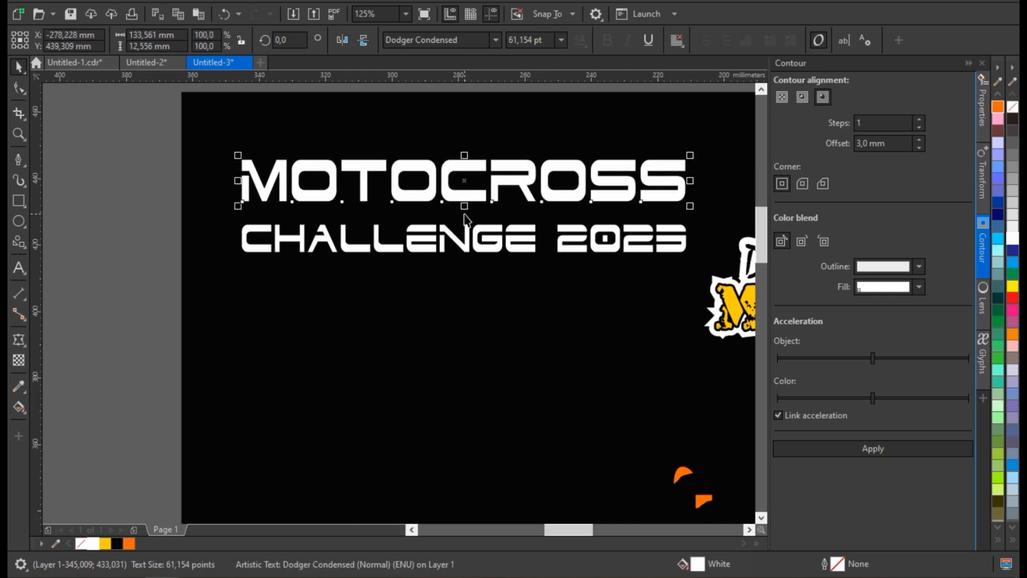
left_click_drag(480, 243, 480, 238)
left_click(481, 197, "shift")
Enlarge both title lines together to about 201 × 41 mm and place them below the logo.
left_click_drag(552, 208, 424, 269)
scroll(405, 208, "down", 2)
scroll(423, 315, "up", 1)
left_click_drag(463, 307, 577, 331)
left_click_drag(514, 288, 524, 250)
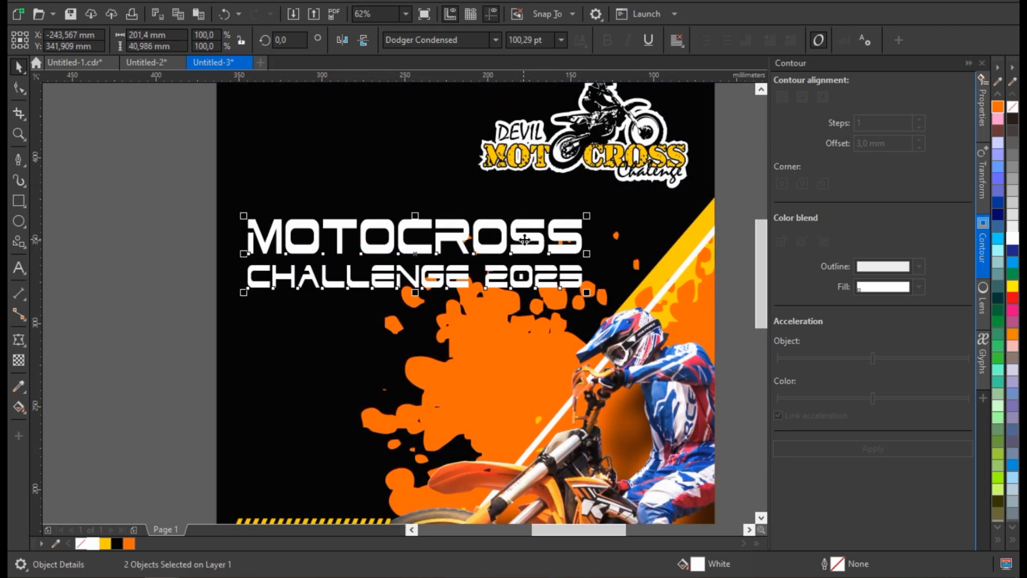
left_click_drag(432, 365, 411, 363)
Give both title lines a black outline and enlarge them slightly above the orange splatter.
key("F12")
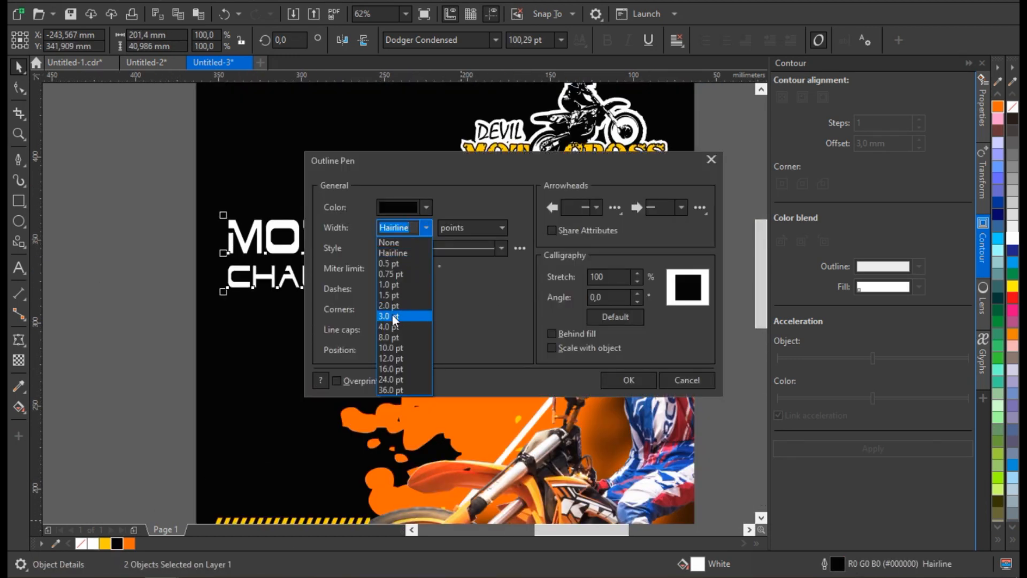
left_click(628, 380)
scroll(481, 309, "down", 1)
scroll(517, 307, "up", 1)
left_click_drag(530, 293, 545, 296)
left_click(360, 213)
left_click(364, 239)
left_click(366, 280, "shift")
scroll(368, 210, "down", 1)
left_click(252, 220)
scroll(252, 219, "down", 1)
scroll(273, 182, "up", 2)
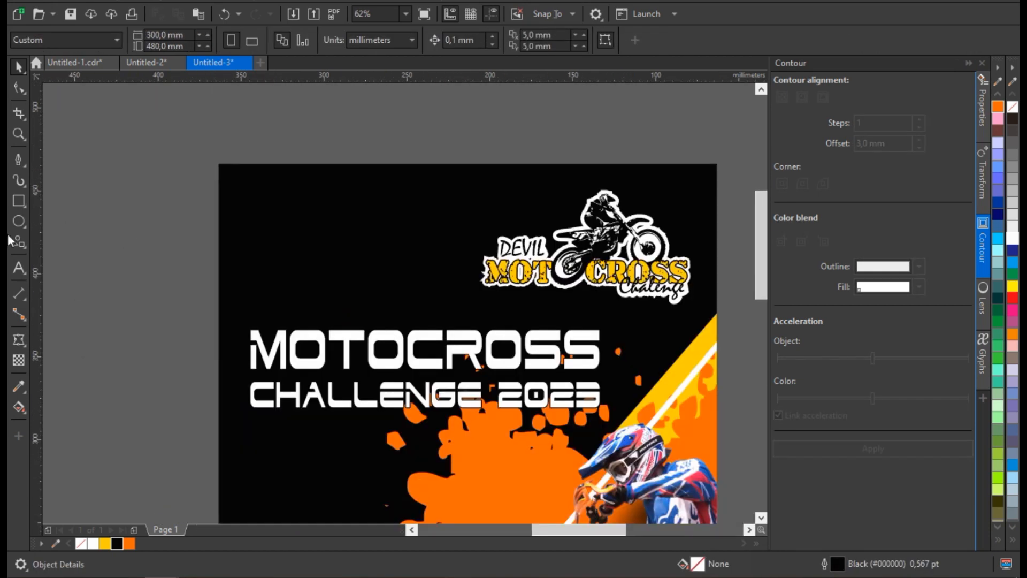
Place a copy of the tyre-track splash at the poster's upper left, about 129 × 110 mm, and PowerClip it inside the black page.
scroll(249, 266, "down", 2)
scroll(269, 276, "up", 1)
left_click_drag(564, 424, 277, 242)
right_click(267, 248)
scroll(254, 246, "up", 1)
left_click_drag(368, 319, 396, 347)
left_click_drag(329, 257, 332, 258)
right_click(333, 259)
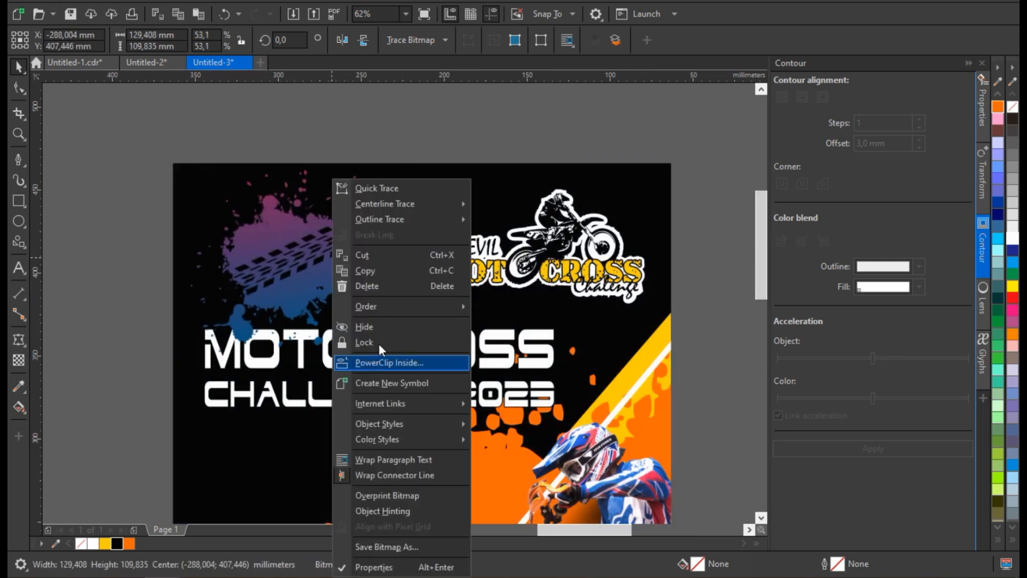
left_click(379, 360)
left_click(323, 268)
Open the PowerClip contents for editing and add the three-line text "MARET 30 2023" in Impact above the splash.
double_click(323, 268)
left_click(19, 267)
left_click(214, 144)
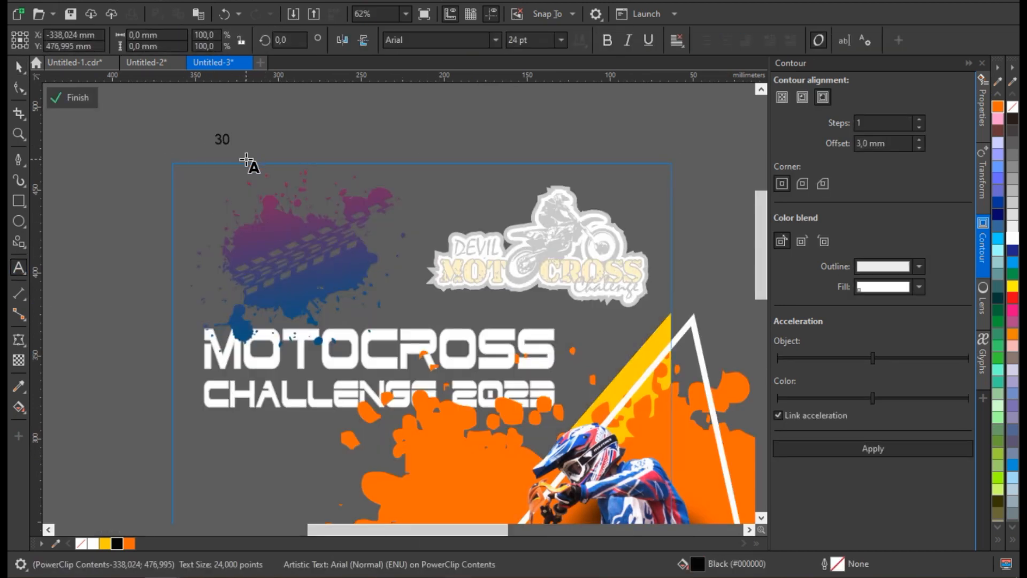
type("30 2023")
scroll(243, 156, "up", 3)
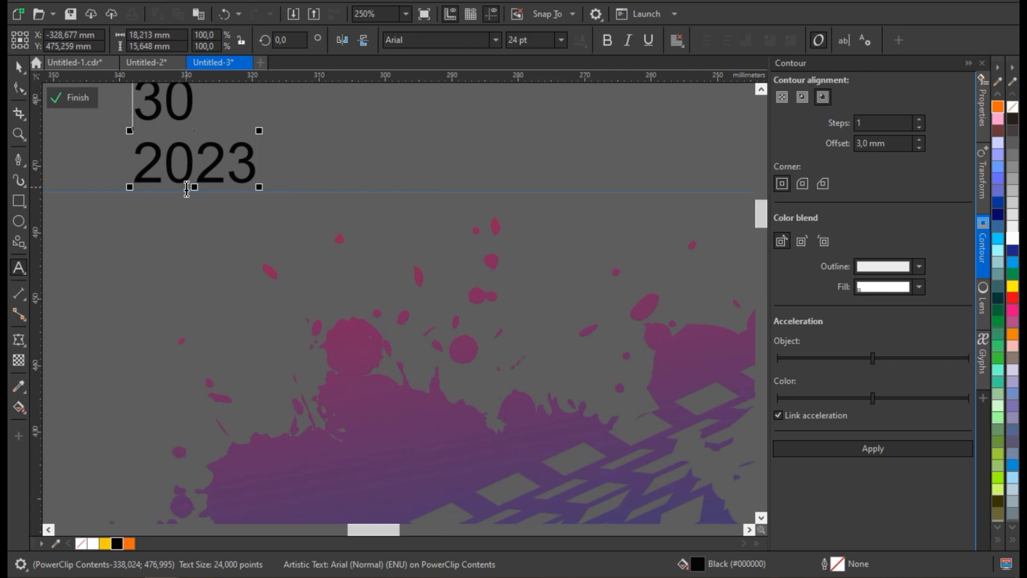
left_click(496, 40)
left_click(428, 91)
scroll(358, 191, "down", 1)
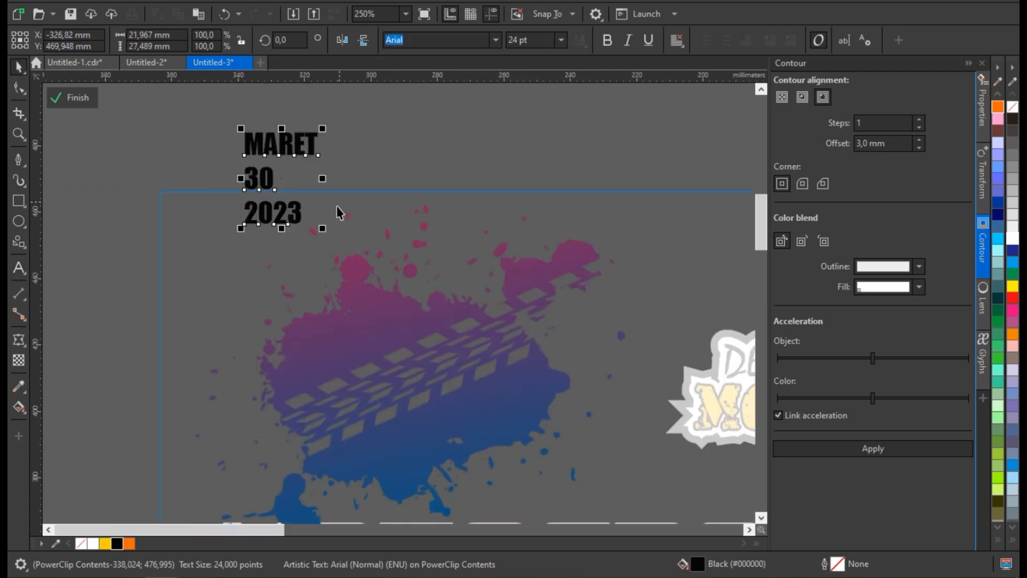
Split the date text into lines, enlarge 30 to the width of MARET and left-align the lines.
scroll(295, 218, "up", 2)
left_click(250, 227)
left_click_drag(345, 85, 329, 95)
left_click(294, 190, "shift")
key("l")
left_click_drag(296, 309, 297, 297)
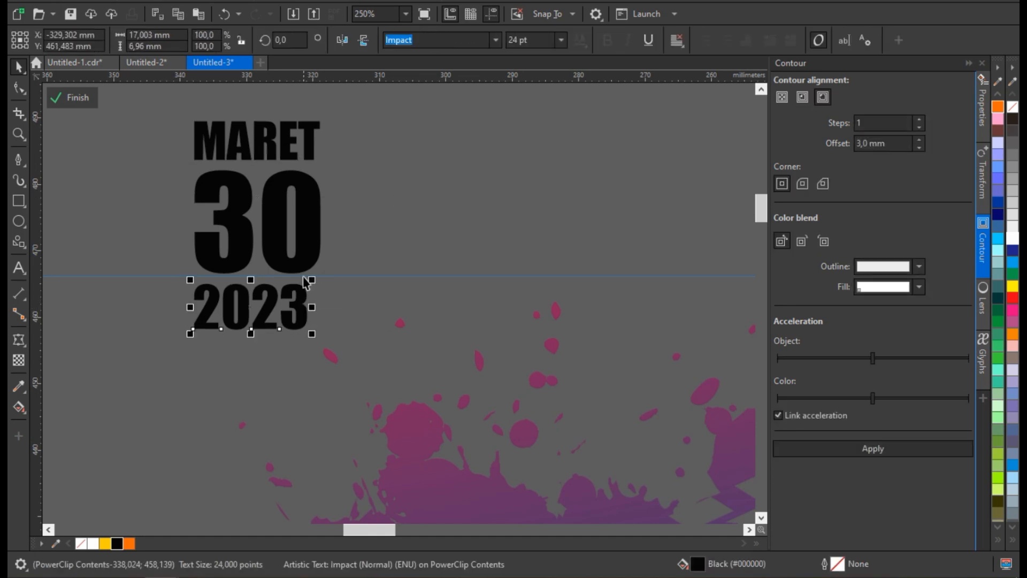
Enlarge 2023 to about 18.7 × 7.6 mm so it matches the lines above, and group the three date lines in white.
left_click(303, 260, "shift")
key("c")
key("Escape")
left_click(307, 321)
left_click_drag(318, 334, 327, 345)
left_click(300, 257, "shift")
key("Escape")
scroll(279, 287, "up", 2)
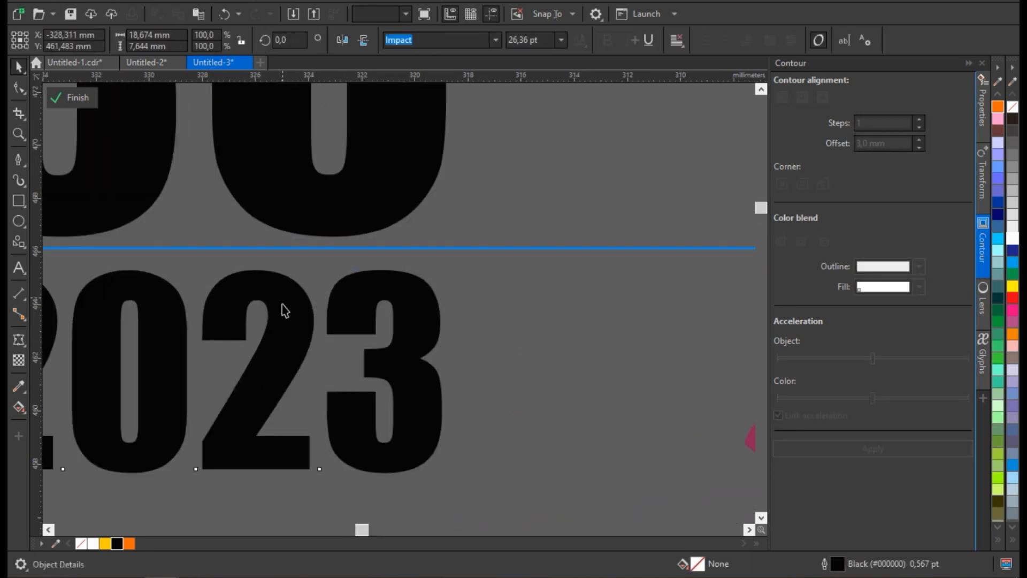
scroll(284, 304, "down", 3)
left_click(385, 339)
key("ctrl+g")
scroll(328, 317, "down", 1)
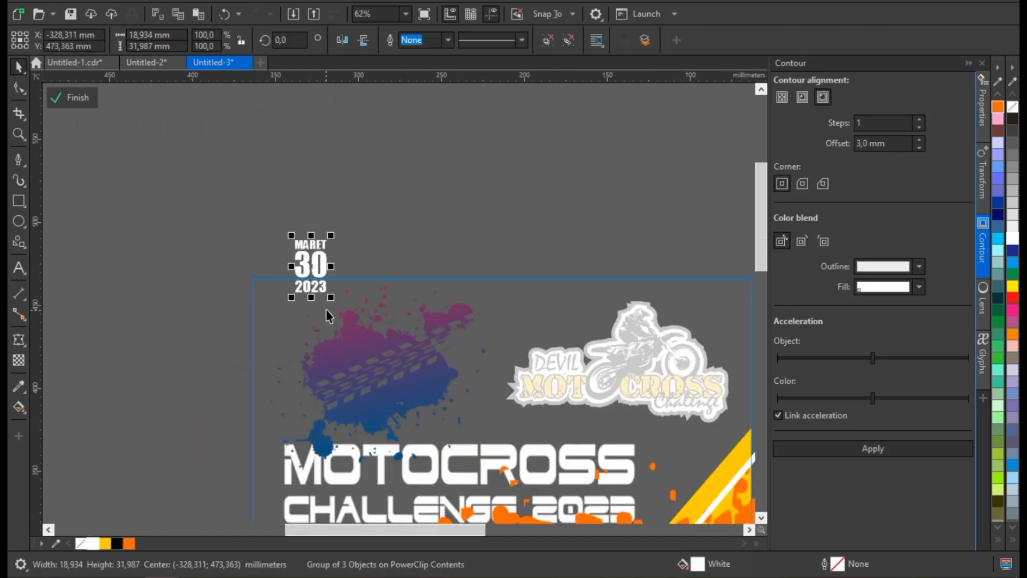
Place the date group over the tyre-track splash and enlarge it to about 42 × 71 mm.
left_click_drag(363, 322, 403, 380)
scroll(421, 324, "up", 1)
left_click_drag(404, 268, 379, 289)
scroll(378, 292, "down", 1)
scroll(379, 398, "up", 1)
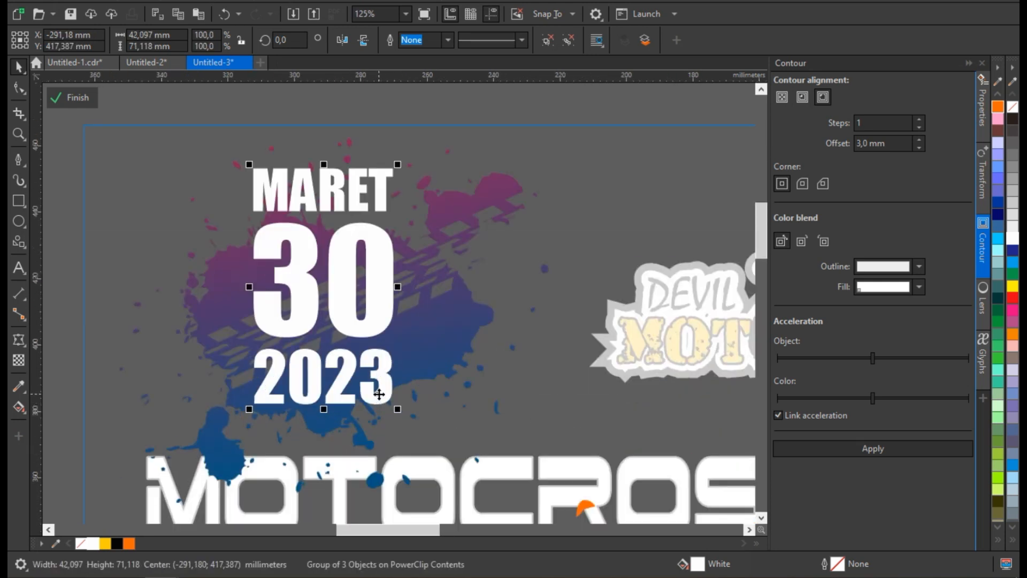
left_click_drag(429, 409, 429, 411)
Rotate the date group about 9.4° and give it a deep yellow fill with a 4 pt black outline.
left_click(395, 392)
left_click_drag(413, 419, 422, 432)
left_click(105, 543)
right_click(117, 544)
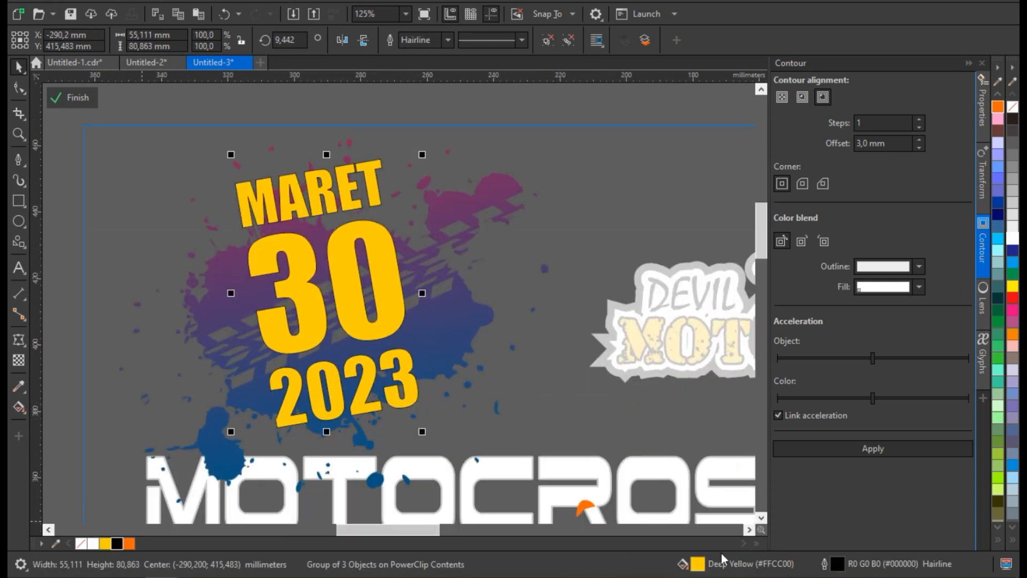
double_click(838, 564)
left_click(393, 326)
left_click(615, 379)
Place a black copy of the date, offset about 2 mm down and to the right, as its shadow.
scroll(362, 351, "up", 1)
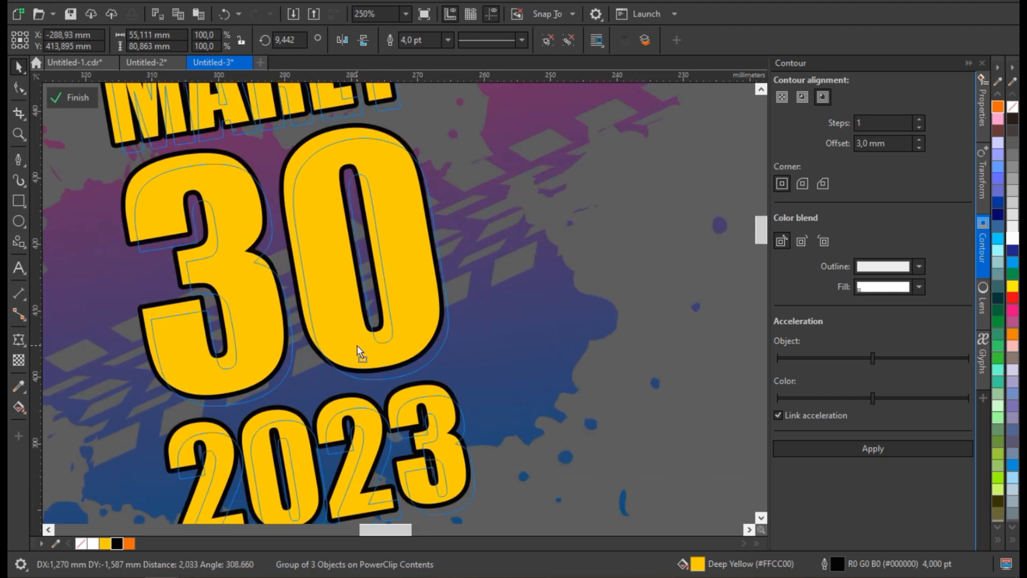
left_click(120, 541)
left_click(119, 537)
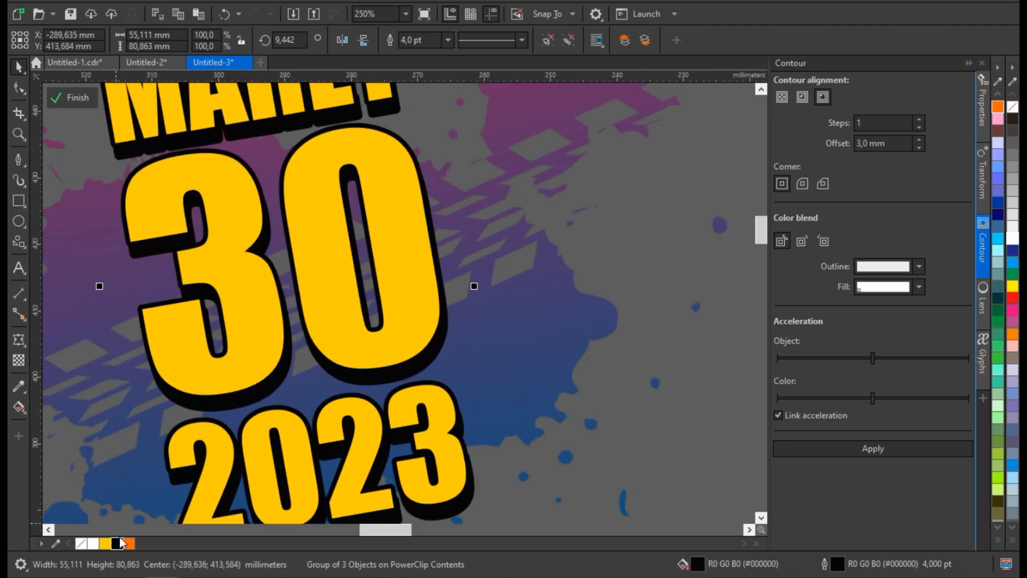
Scale the date and its shadow together to about 52 × 78 mm and finish editing the PowerClip contents.
scroll(336, 484, "down", 2)
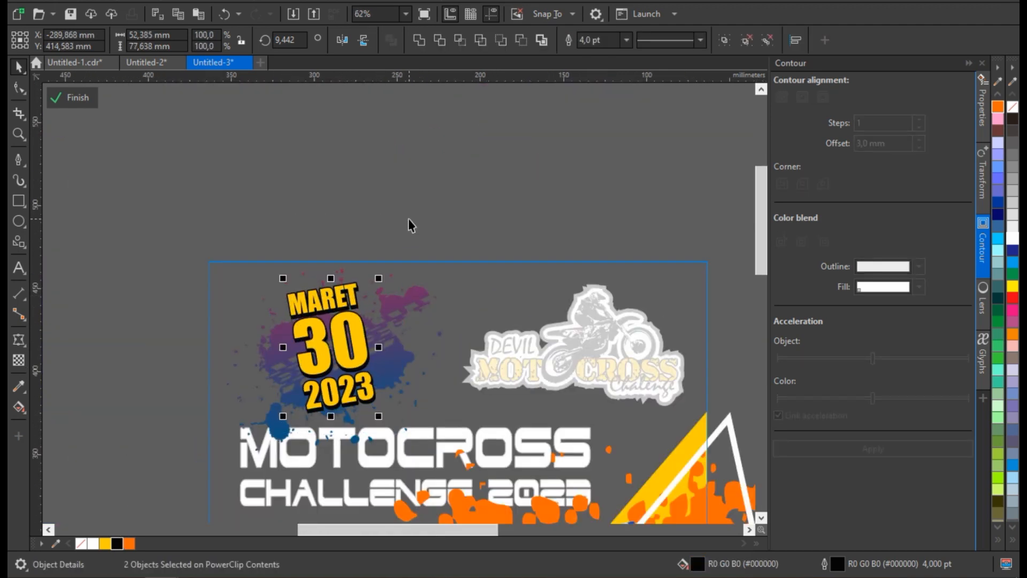
key("Escape")
left_click(377, 185, "ctrl")
scroll(377, 185, "down", 1)
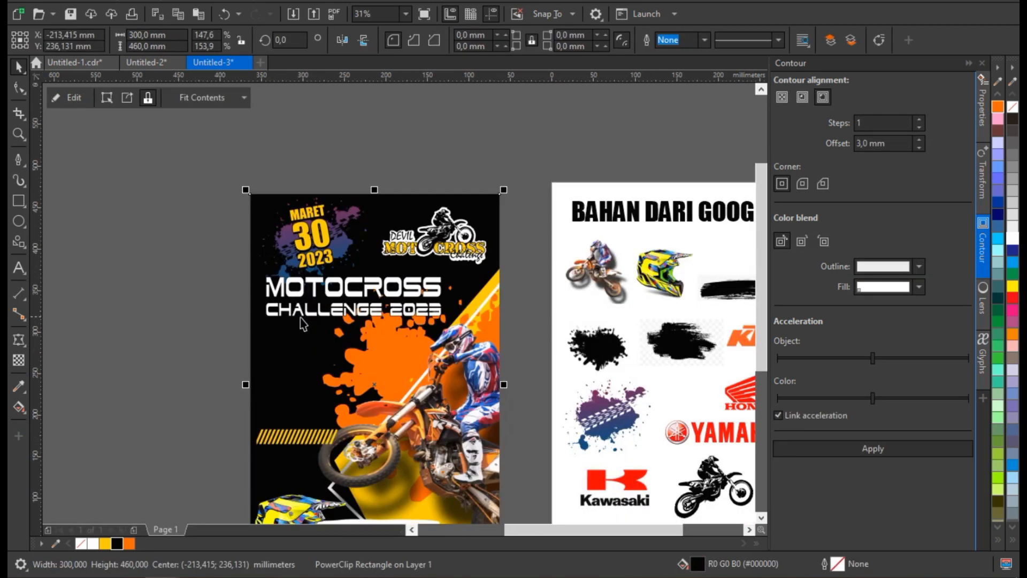
left_click(297, 312)
left_click(332, 285, "shift")
scroll(380, 300, "up", 1)
scroll(402, 273, "down", 2)
key("Escape")
scroll(308, 409, "up", 1)
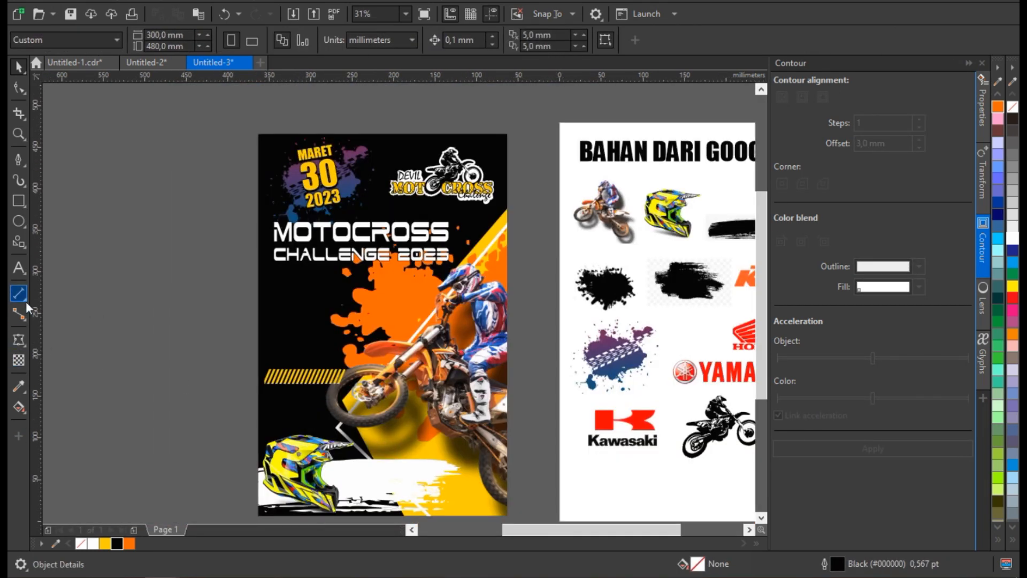
scroll(421, 469, "down", 1)
scroll(420, 470, "up", 2)
Widen the white brush stroke behind the helmet to about 321 × 55 mm inside the PowerClip, and finish editing.
left_click(420, 469, "ctrl")
left_click_drag(509, 461, 586, 462)
left_click_drag(317, 399, 316, 414)
scroll(330, 401, "down", 1)
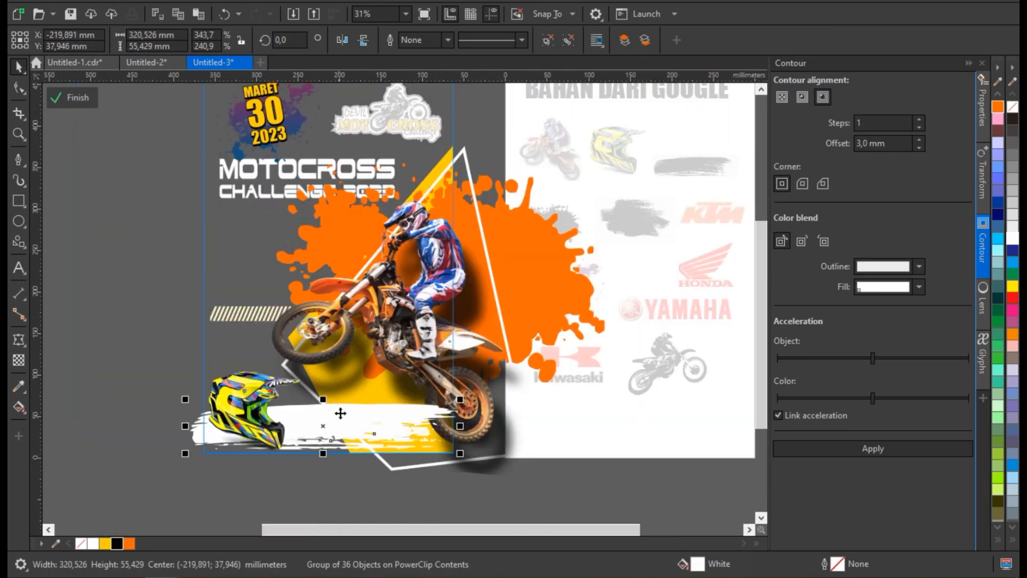
left_click(369, 471, "ctrl")
scroll(412, 353, "down", 1)
left_click(500, 354)
left_click(537, 335, "shift")
left_click(373, 476)
Place copies of the KTM and Honda logos below the poster, scaled to similar heights and aligned by their horizontal centre line.
mouse_move(566, 280)
left_mouse_down()
mouse_move(396, 413)
mouse_move(578, 278)
left_mouse_up()
scroll(372, 464, "up", 2)
scroll(643, 211, "up", 1)
left_click_drag(660, 211, 545, 302)
left_click_drag(466, 357, 382, 314)
left_click_drag(460, 261, 470, 253)
left_click(314, 319, "shift")
key("e")
scroll(360, 320, "down", 1)
key("Escape")
Adjust the spacing between the first two logos and add a scaled copy of the Yamaha logo to the row.
left_click_drag(333, 321, 306, 321)
scroll(347, 311, "up", 1)
left_click_drag(385, 325, 402, 325)
scroll(405, 352, "down", 2)
left_click(339, 478)
left_click_drag(353, 440, 503, 345)
left_click_drag(550, 314, 533, 321)
scroll(505, 335, "up", 1)
scroll(409, 351, "up", 1)
mouse_move(437, 361)
left_mouse_down()
mouse_move(250, 361)
mouse_move(435, 369)
left_mouse_up()
scroll(345, 364, "down", 2)
Add a copy of the Kawasaki logo at the end of the logo row, scaled to about 55 × 21 mm.
left_click_drag(155, 498, 499, 346)
scroll(501, 349, "up", 1)
left_click_drag(561, 331, 457, 374)
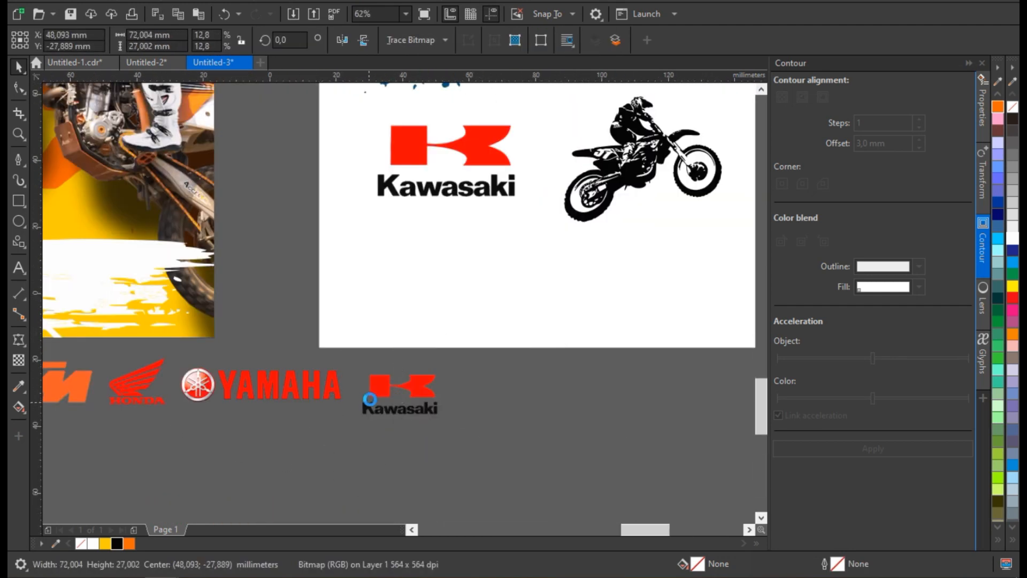
scroll(369, 401, "up", 1)
left_click_drag(369, 401, 361, 387)
left_click_drag(544, 421, 488, 398)
scroll(377, 384, "up", 1)
left_click_drag(361, 392, 361, 405)
scroll(506, 323, "down", 2)
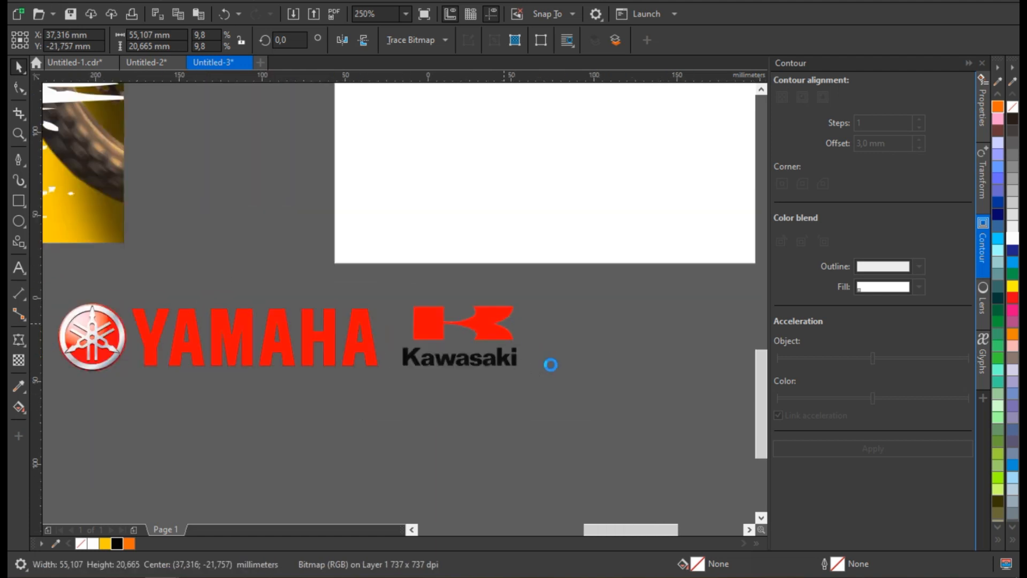
Group the four brand logos, then shrink the group and place it at the poster's lower edge beside the helmet.
left_click(550, 362)
left_click_drag(311, 337, 308, 333)
key("ctrl+g")
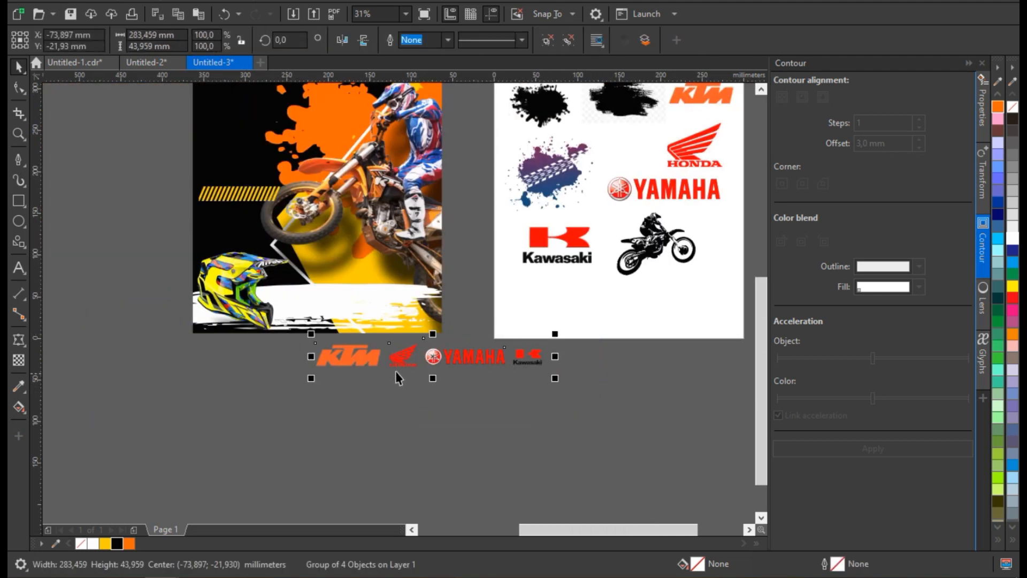
left_click_drag(403, 359, 376, 308)
left_click_drag(527, 284, 563, 338)
scroll(312, 323, "up", 1)
left_click_drag(399, 305, 363, 322)
scroll(435, 290, "up", 1)
left_click_drag(478, 257, 485, 328)
scroll(483, 320, "down", 1)
Move the white brush stroke up inside the PowerClip to make room for the logos beneath it.
left_click(399, 284, "ctrl")
left_click_drag(401, 292, 410, 252)
left_click(383, 374, "ctrl")
Fit the brand logo row beneath the white brush stroke at about 176 × 29 mm.
left_click_drag(383, 331, 383, 347)
left_click_drag(586, 373, 573, 370)
left_click_drag(534, 341, 534, 333)
left_click(534, 334)
right_click(534, 334)
left_click(562, 333)
left_click(489, 280)
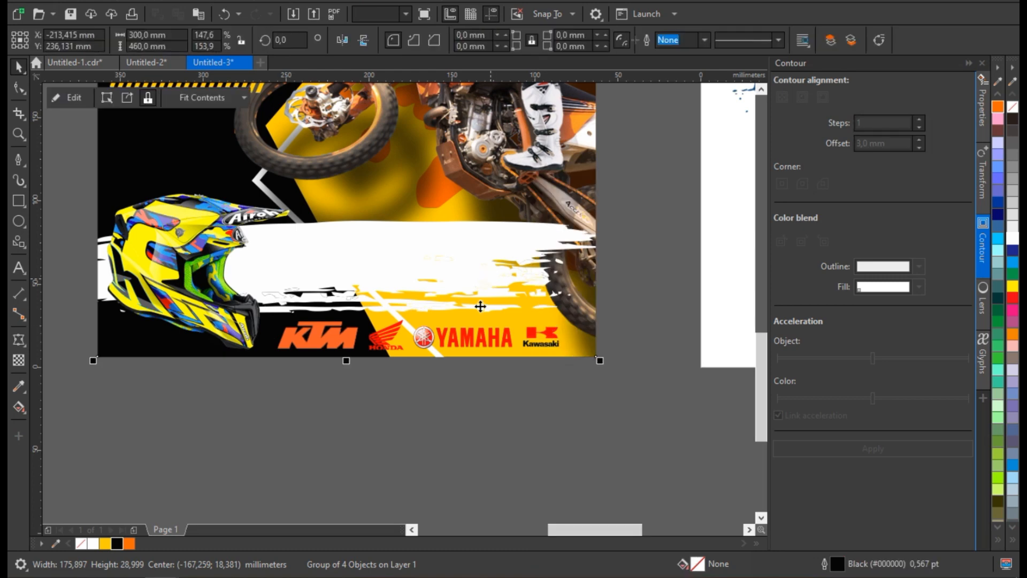
scroll(457, 324, "down", 1)
left_click(454, 410)
scroll(454, 410, "down", 2)
scroll(453, 404, "up", 1)
scroll(465, 436, "up", 1)
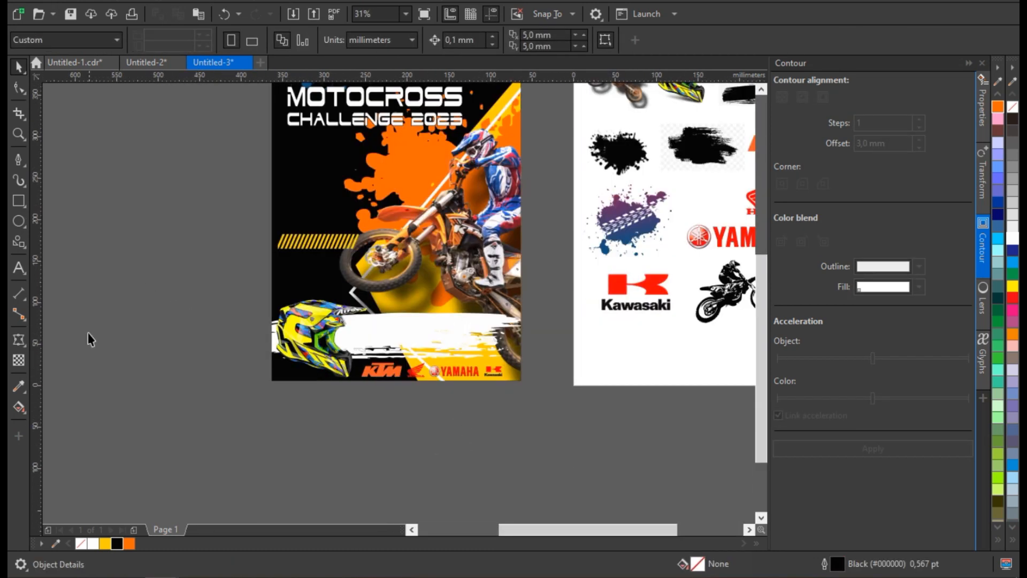
left_click(19, 268)
scroll(406, 384, "up", 1)
left_click(370, 409)
type("ENTER NOW !!!")
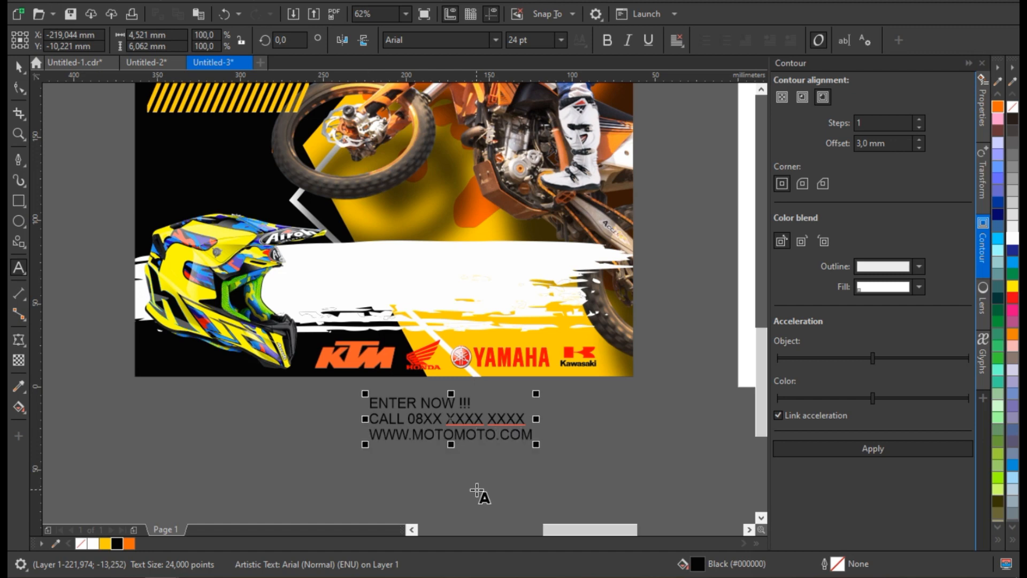
Place the contact text on the white brush stroke and enlarge it to about 140 × 36 mm.
mouse_move(422, 436)
left_mouse_down()
mouse_move(371, 292)
mouse_move(364, 303)
left_mouse_up()
left_click_drag(478, 309, 546, 324)
scroll(534, 313, "up", 1)
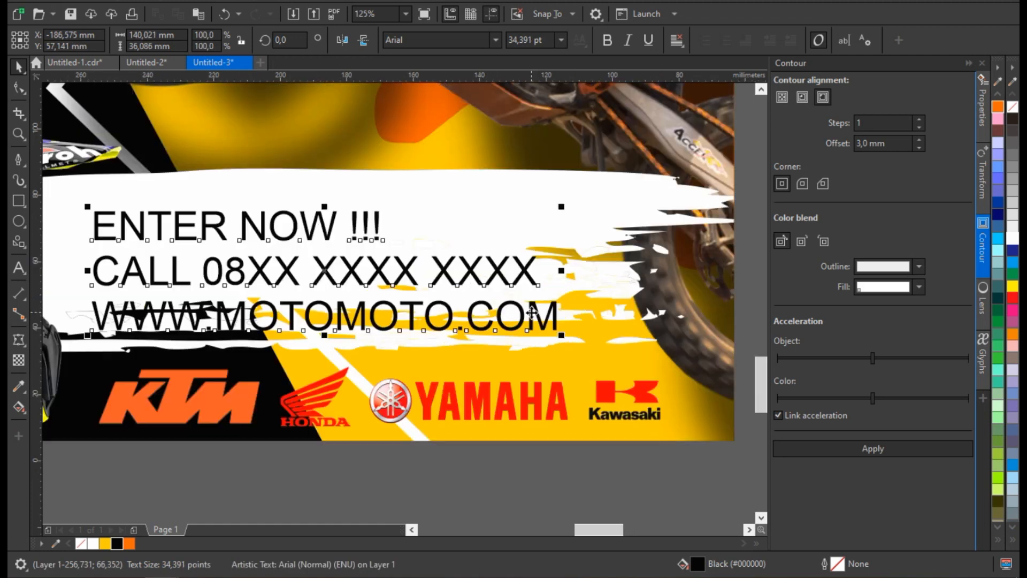
Try the Boulder font on the contact text.
left_click(496, 41)
type("BOUL")
left_click(446, 175)
scroll(571, 245, "down", 1)
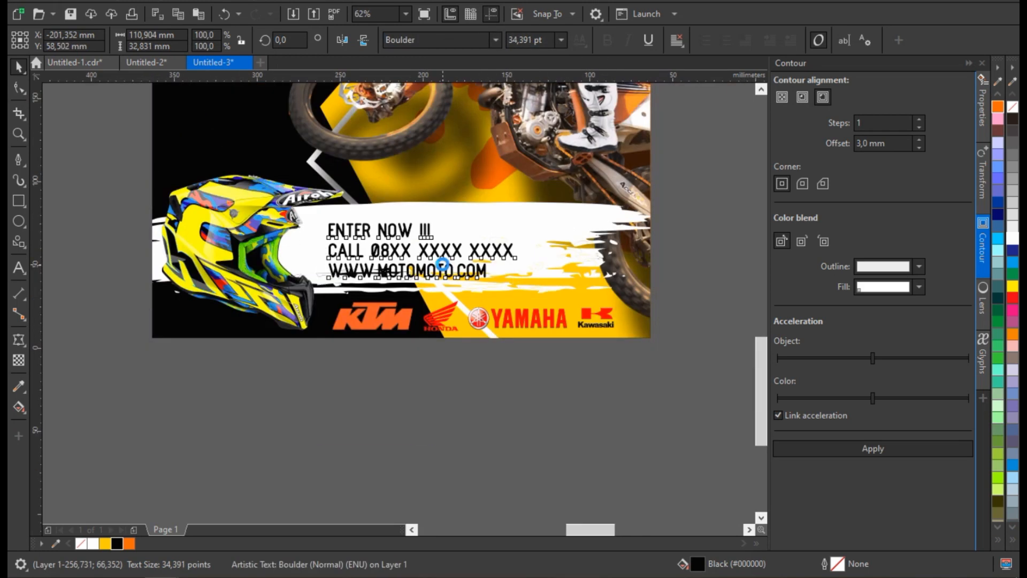
Set the contact text's font to Bebas.
scroll(449, 274, "up", 1)
left_click(496, 41)
left_click(414, 153)
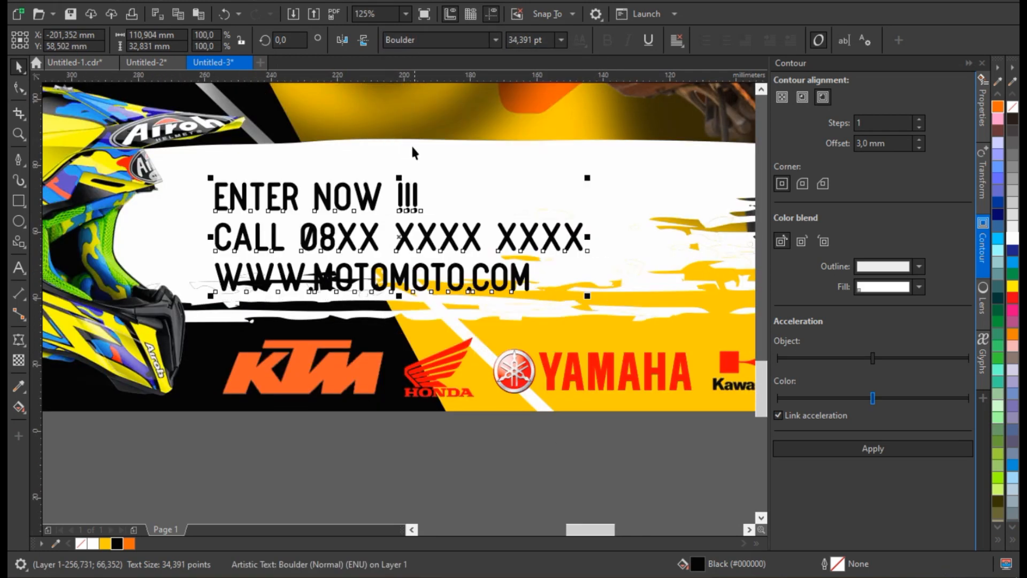
type("Bebas")
key("Return")
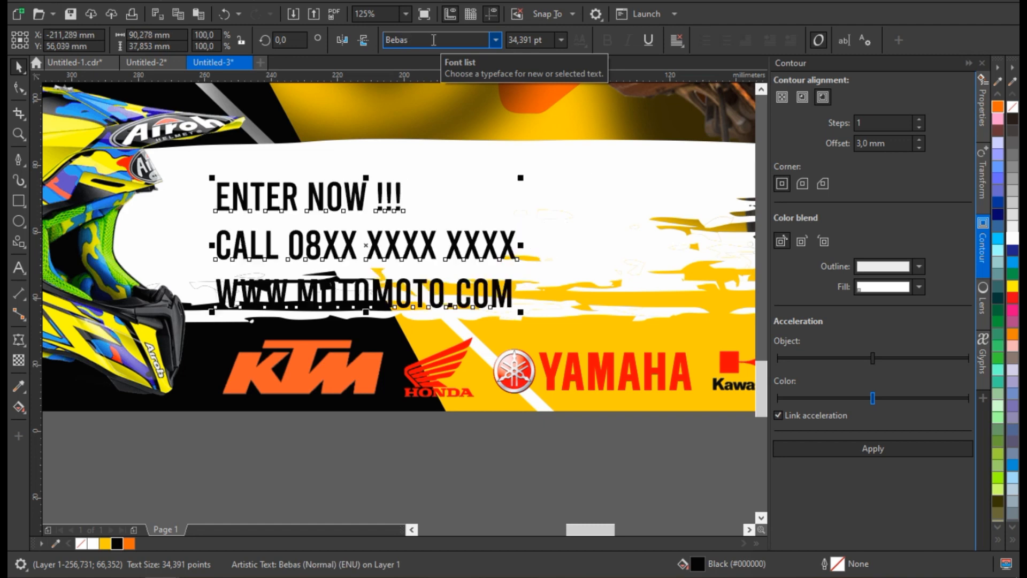
Tighten the contact text's line spacing and break it apart into separate lines.
left_click(19, 88)
left_click_drag(208, 309, 209, 296)
left_click(19, 66)
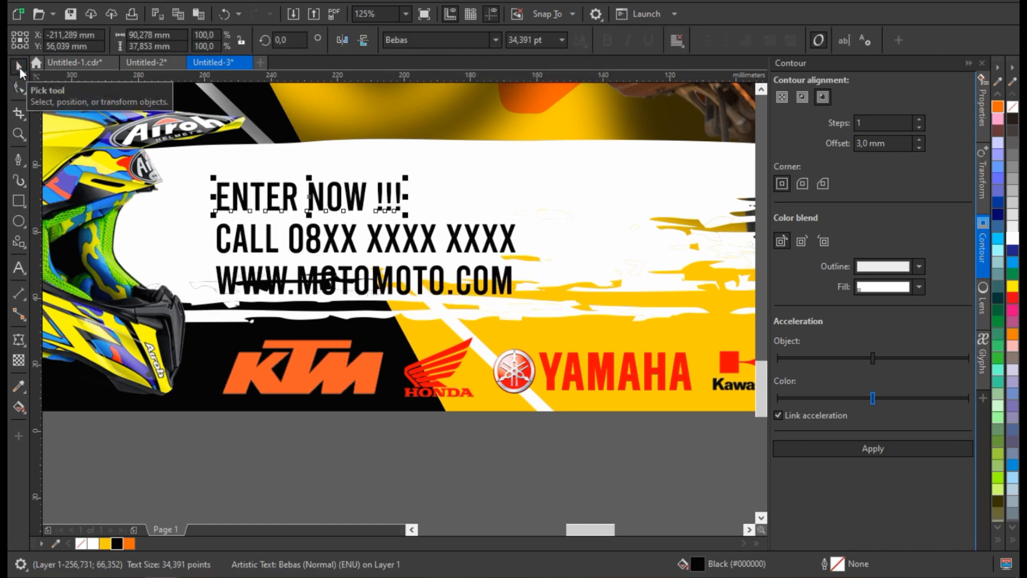
Reduce the size of the "ENTER NOW !!!" line and reposition the three contact lines together on the brush stroke.
left_click_drag(408, 174, 360, 183)
left_click(364, 239, "shift")
left_click(357, 281, "shift")
scroll(493, 271, "down", 1)
left_click_drag(494, 272, 513, 262)
scroll(537, 255, "up", 1)
scroll(459, 268, "down", 1)
Give the three contact lines a 3 pt white outline behind the black fill.
right_click(93, 543)
double_click(837, 564)
left_click(428, 227)
left_click(402, 308)
left_click(404, 312)
left_click(610, 379)
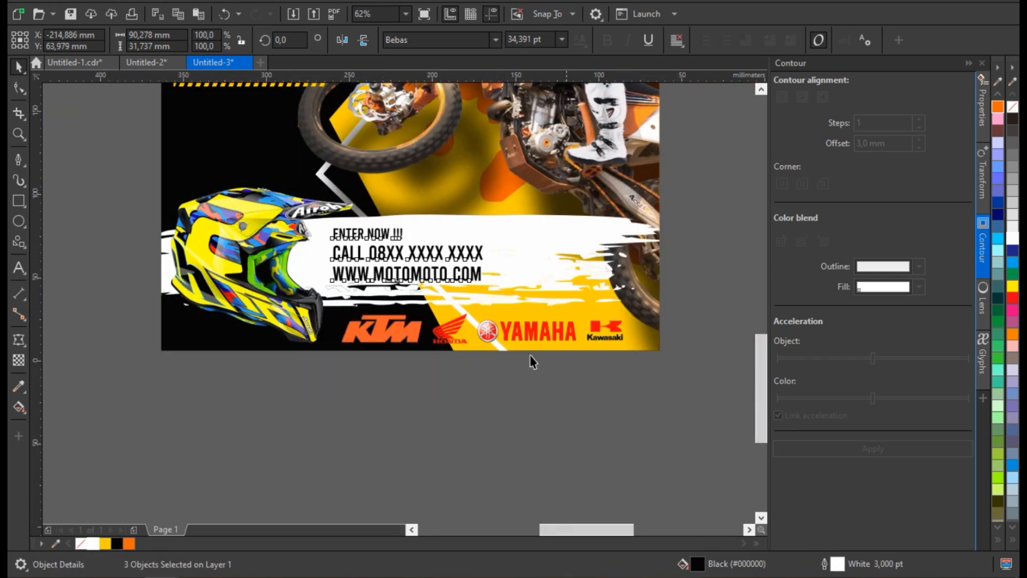
Enlarge the three contact lines across the white brush stroke and readjust their outline width.
scroll(463, 328, "up", 1)
left_click_drag(504, 237, 605, 270)
scroll(475, 277, "down", 1)
key("F12")
left_click(429, 227)
left_click(390, 323)
left_click(629, 379)
Fine-tune the size and position of the contact lines between the helmet and the end of the brush stroke.
scroll(510, 270, "up", 1)
left_click_drag(509, 271, 537, 269)
scroll(553, 259, "down", 1)
scroll(546, 232, "up", 1)
left_click_drag(537, 232, 539, 232)
scroll(489, 284, "down", 1)
left_click(493, 385)
scroll(495, 389, "down", 1)
scroll(446, 325, "up", 1)
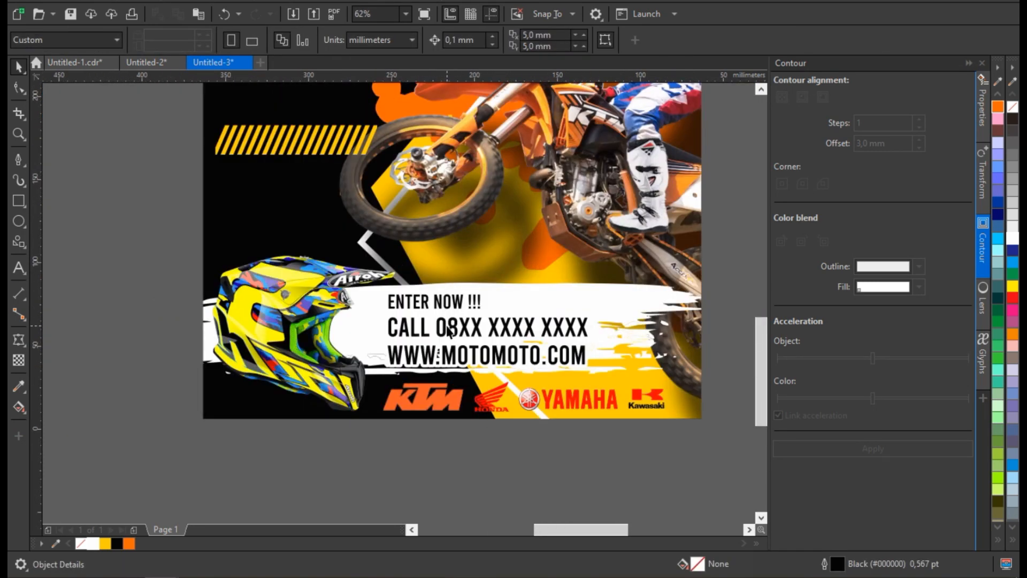
Add the artistic text "LET'S THE RACE BEGIN" on four lines in the empty area beside the poster.
left_click(447, 325)
scroll(479, 320, "down", 1)
left_click(507, 420)
scroll(492, 396, "down", 1)
scroll(457, 323, "up", 1)
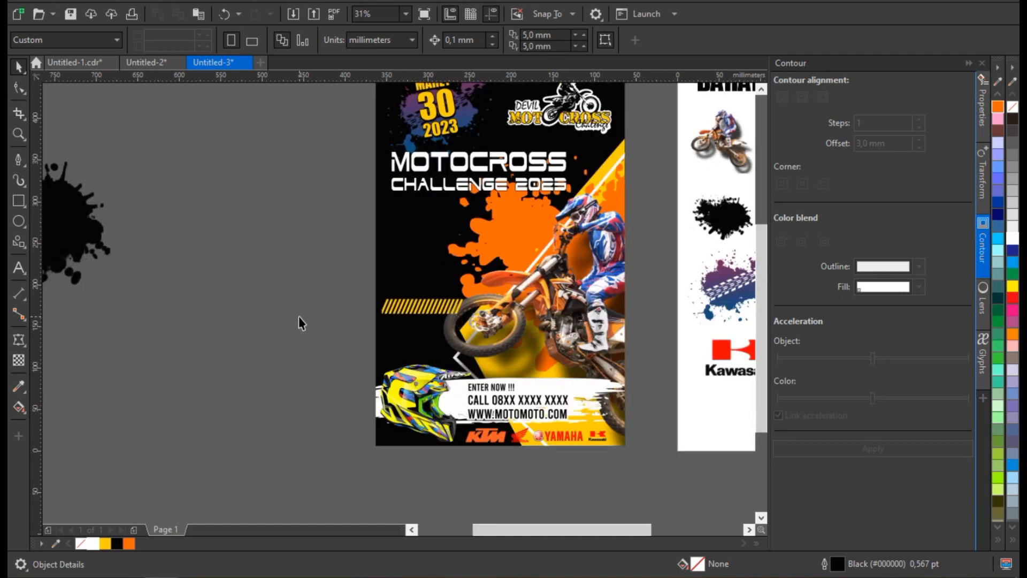
left_click(19, 268)
scroll(327, 268, "down", 1)
scroll(317, 341, "up", 1)
left_click(292, 347)
type("LET'S")
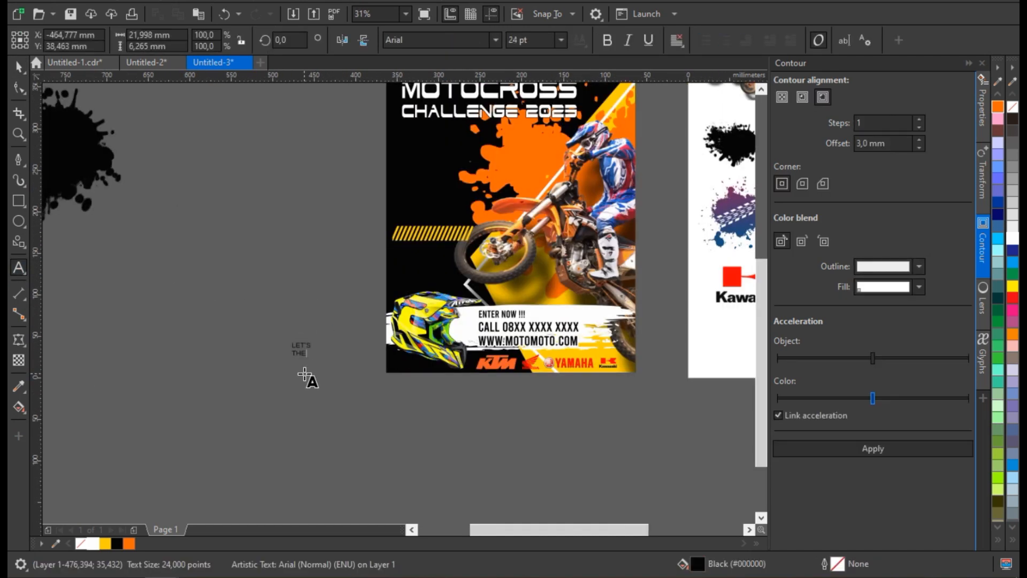
scroll(304, 372, "up", 1)
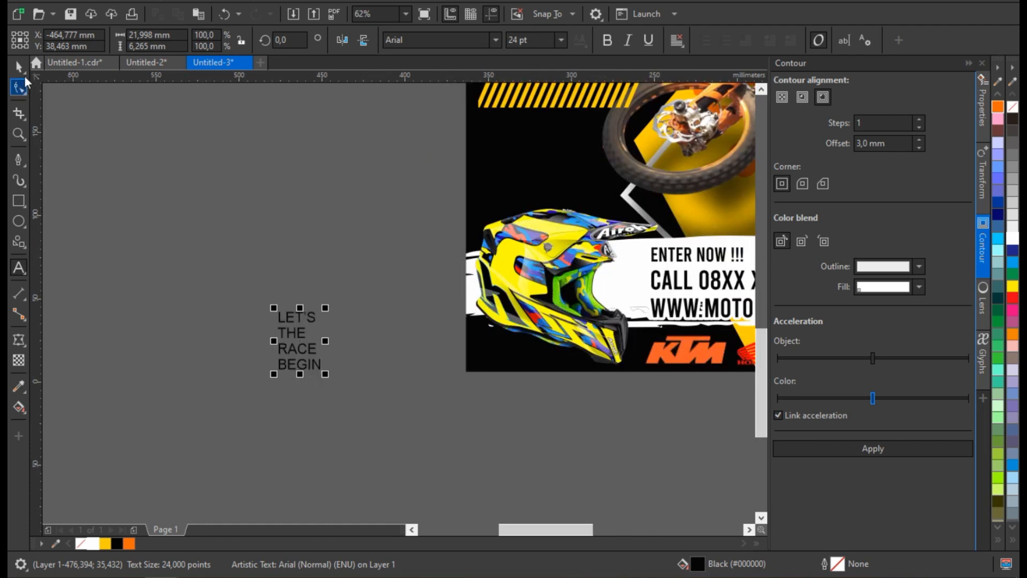
Set the four-line slogan in the Armalite Rifle font.
key("ctrl+space")
left_click(496, 40)
left_click(452, 177)
Place the slogan on the poster filled with Deep Yellow, enlarged between the title and the striped bar.
left_click_drag(299, 340, 521, 158)
scroll(317, 497, "down", 1)
scroll(414, 310, "up", 2)
scroll(417, 350, "down", 1)
left_click_drag(428, 360, 434, 225)
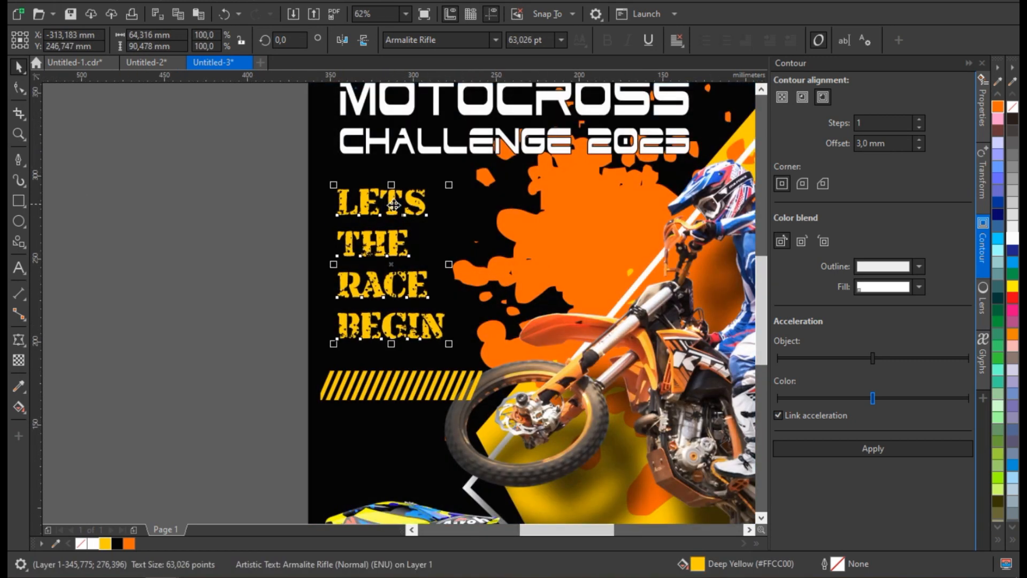
scroll(394, 205, "down", 1)
key("Escape")
scroll(375, 225, "up", 2)
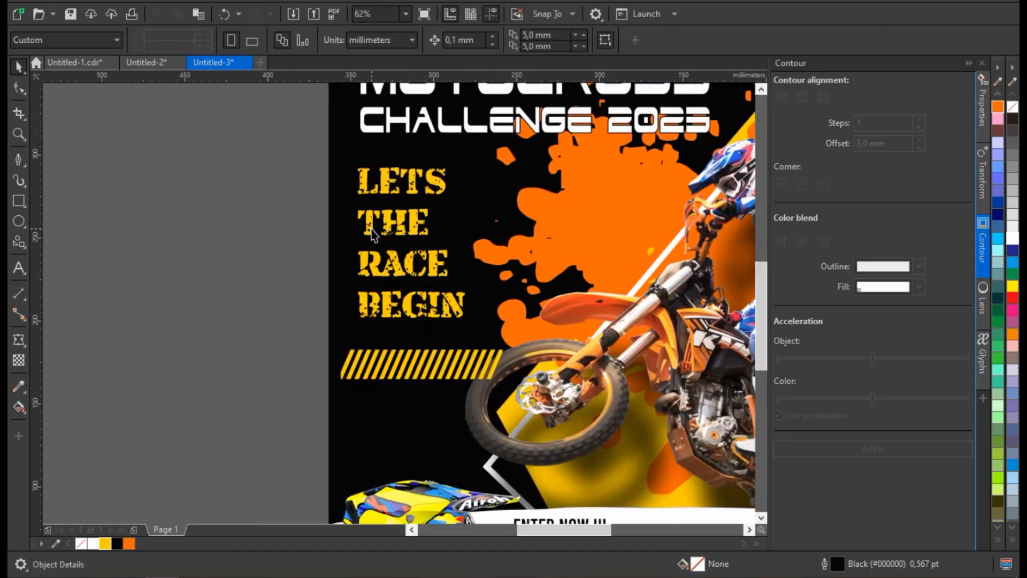
Start a new artistic text beside the poster with the line "START BEGIN 06.00 AM".
scroll(321, 270, "down", 2)
scroll(214, 315, "down", 1)
scroll(226, 361, "up", 1)
key("F8")
left_click(176, 331)
type("ST")
scroll(178, 339, "up", 2)
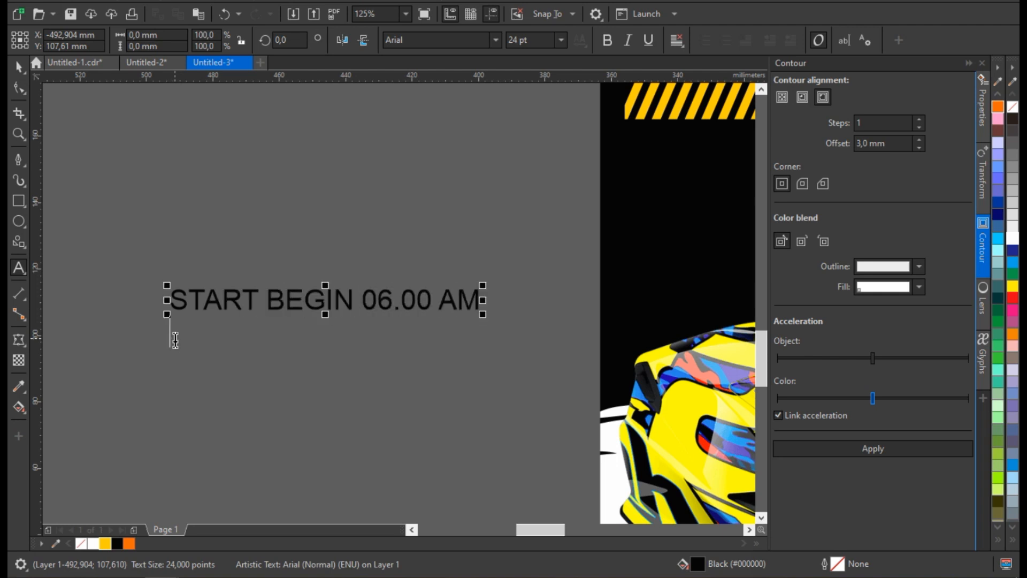
Add "MANDALIKA RACE" as the second line of the start-time text.
scroll(204, 316, "down", 1)
scroll(233, 334, "up", 1)
key("Return")
type("MANDLI")
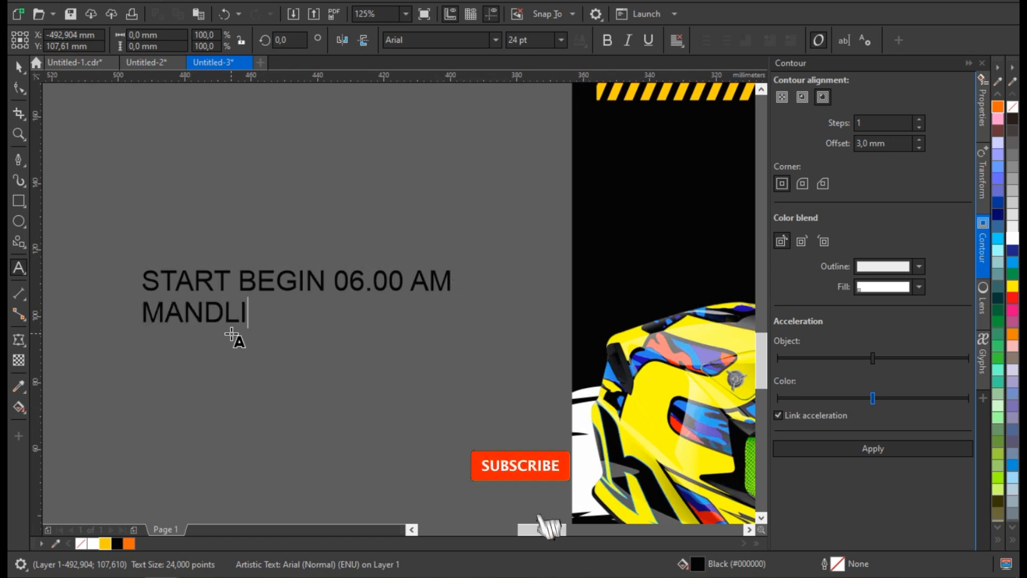
key("BackSpace")
key("BackSpace")
type("ALIKA RACE")
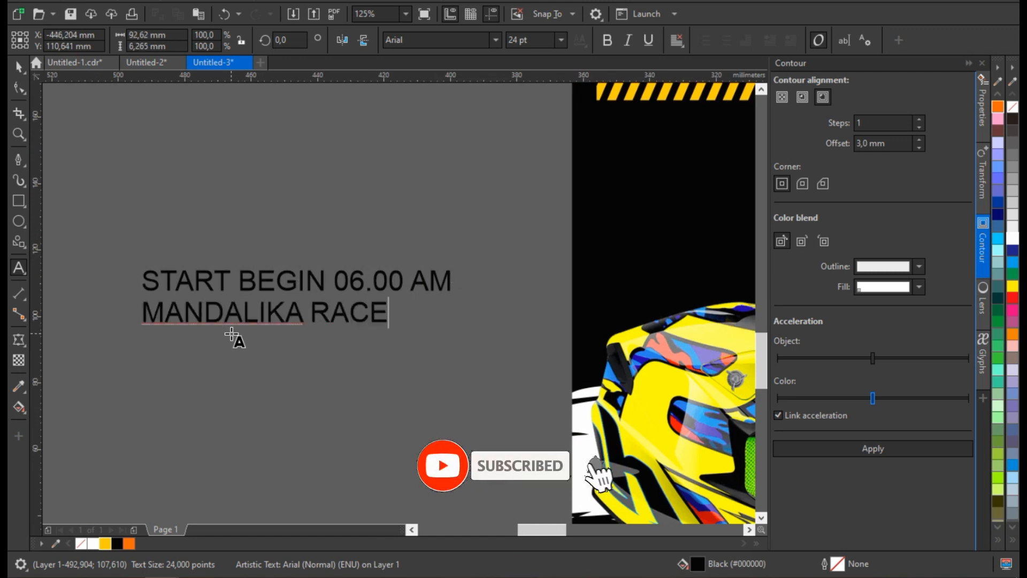
Set the two-line start-time and venue text in the Bebas font.
key("ctrl+space")
left_click(496, 40)
left_click(454, 101)
Place the start-time text in white on the poster between the striped bar and the helmet, at about 36 pt.
scroll(275, 340, "down", 1)
left_click_drag(287, 320, 600, 325)
left_click(93, 544)
scroll(578, 273, "up", 1)
left_click_drag(537, 280, 518, 292)
scroll(517, 293, "down", 1)
Give the start-time text a 3 pt black outline behind the fill.
right_click(117, 544)
key("F12")
left_click(426, 228)
left_click(397, 317)
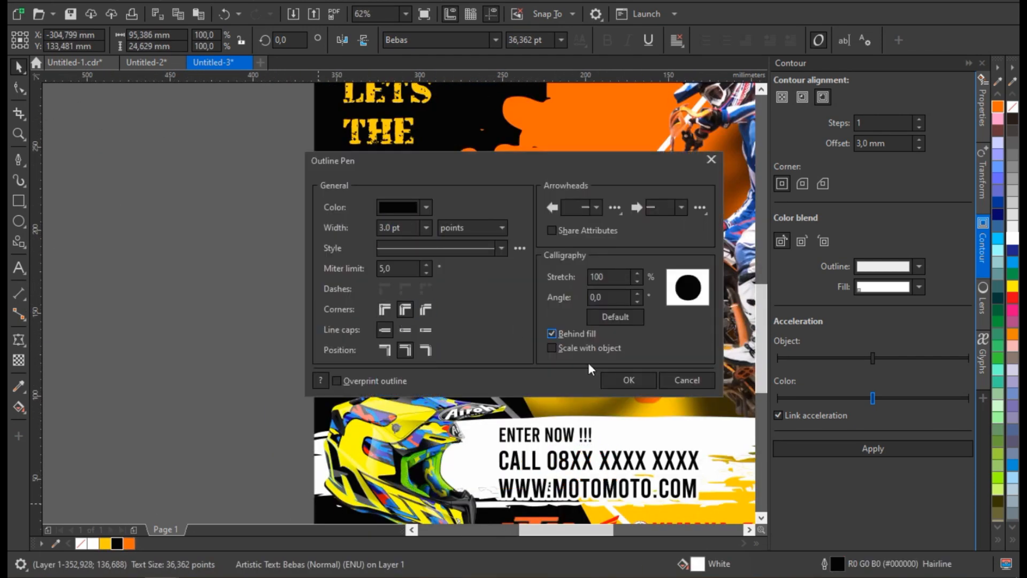
left_click(628, 380)
Fine-tune the start-time text's position and readjust its outline width.
scroll(444, 321, "up", 1)
left_click_drag(474, 324, 472, 328)
key("F12")
left_click(425, 227)
left_click(398, 350)
left_click(621, 379)
Shift the yellow striped bar slightly downward between the slogan and the start-time text.
scroll(399, 321, "down", 1)
left_click(235, 296)
left_click(345, 271)
scroll(346, 267, "up", 1)
left_click_drag(350, 269, 351, 273)
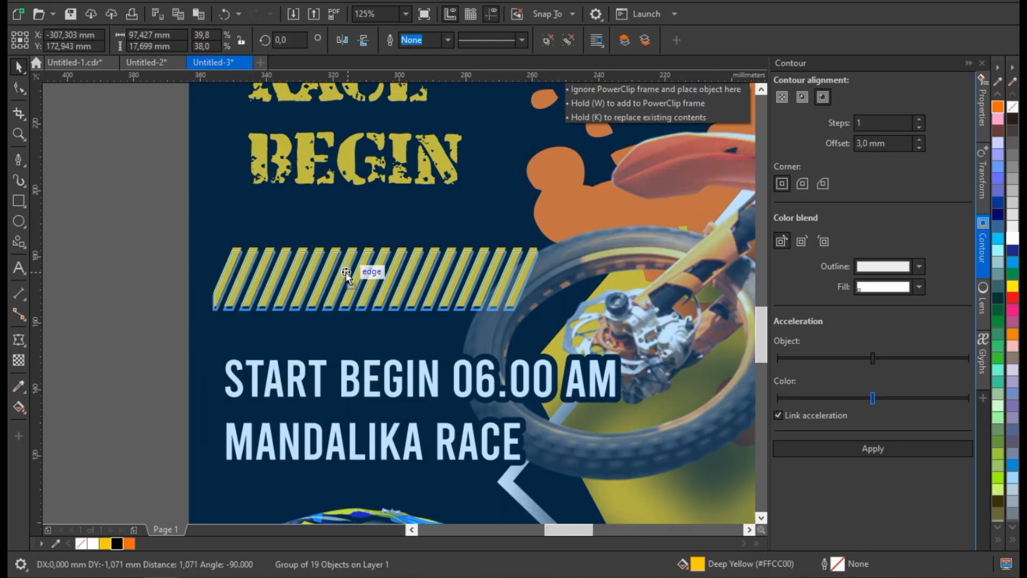
scroll(353, 310, "down", 2)
left_click(275, 364)
scroll(274, 364, "down", 1)
scroll(341, 297, "up", 1)
key("z")
left_click_drag(230, 121, 499, 454)
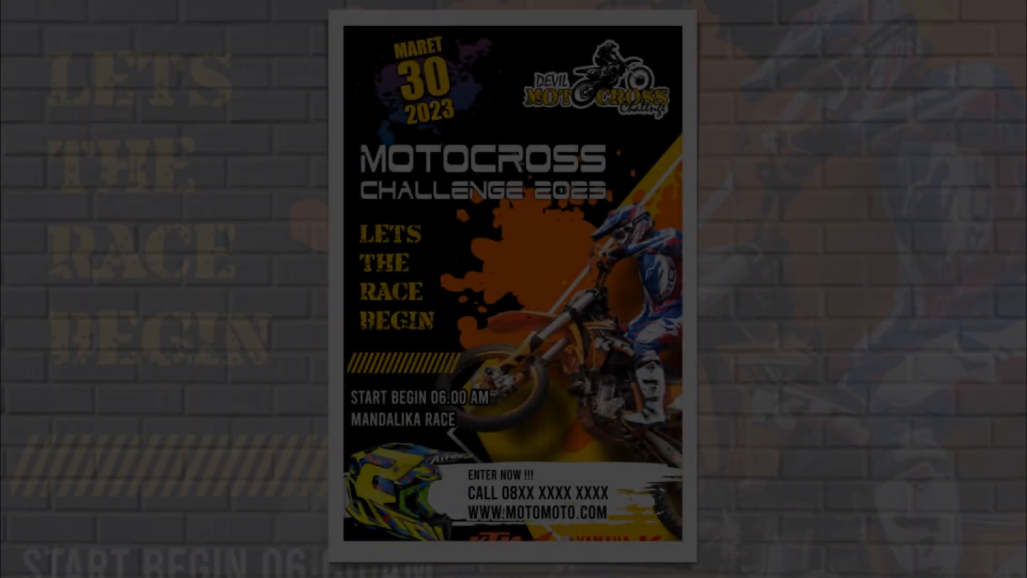